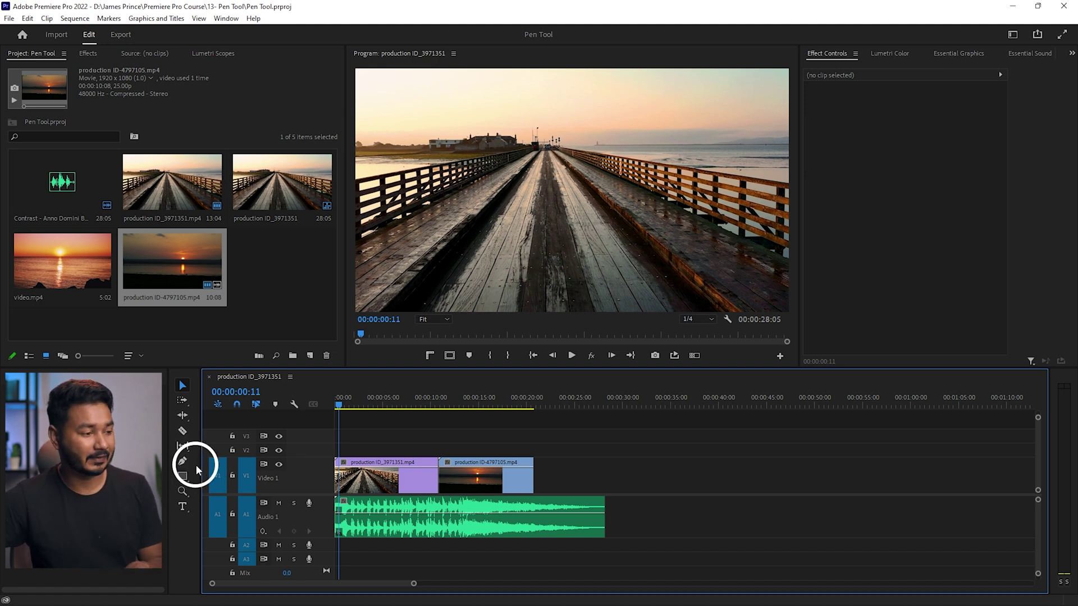
Step: Activate the Pen tool and give the Program monitor focus for drawing
key("p")
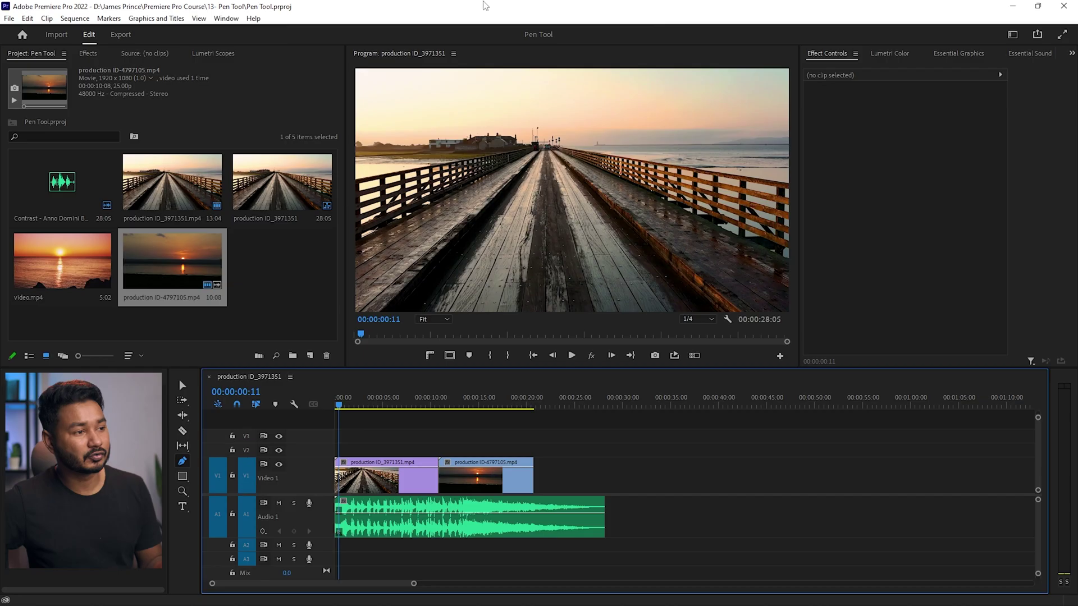
left_click(384, 54)
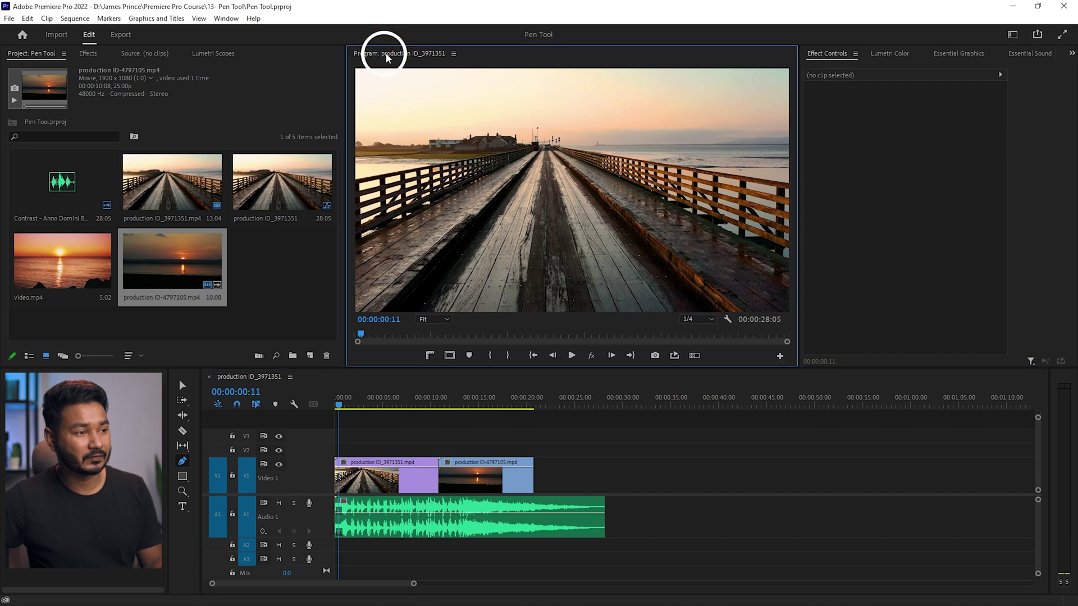
Step: Place anchor points around the bridge in the Program monitor and close the path at the first point
left_click(489, 143)
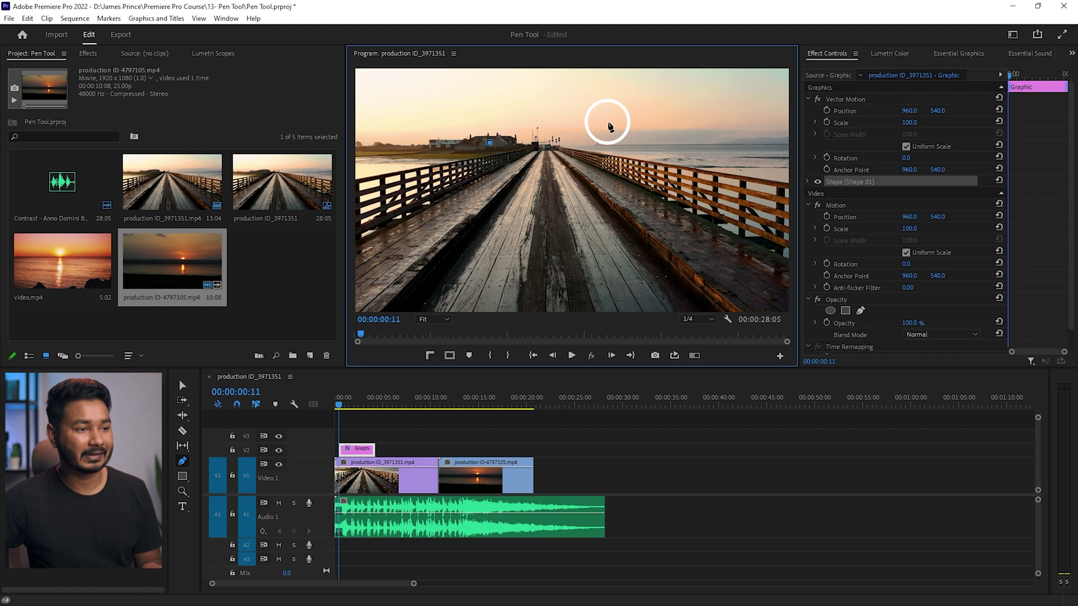
left_click(636, 188)
left_click(603, 257)
left_click(480, 254)
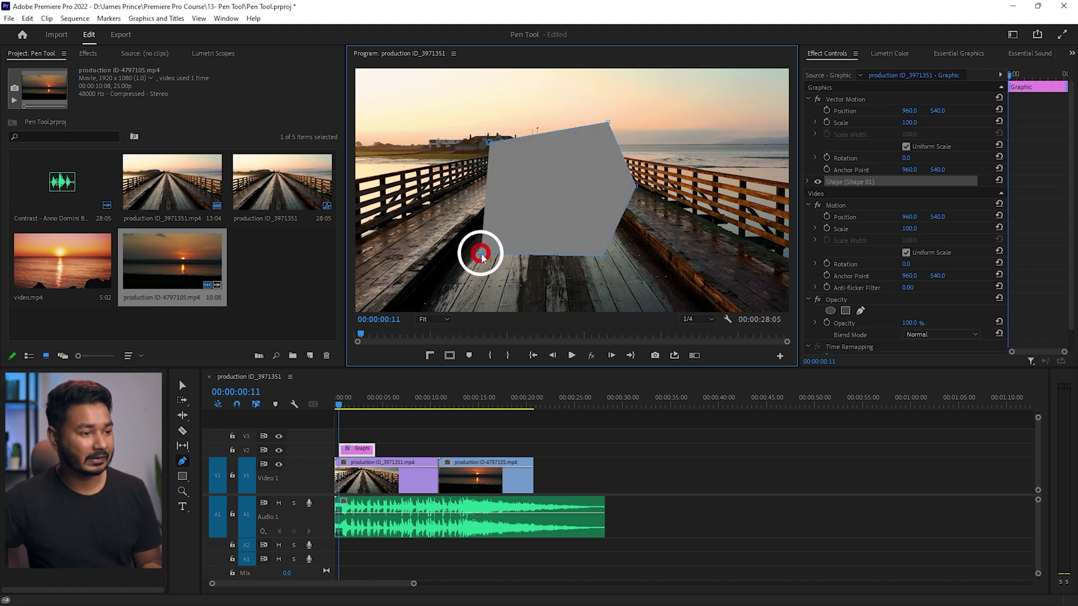
left_click(449, 200)
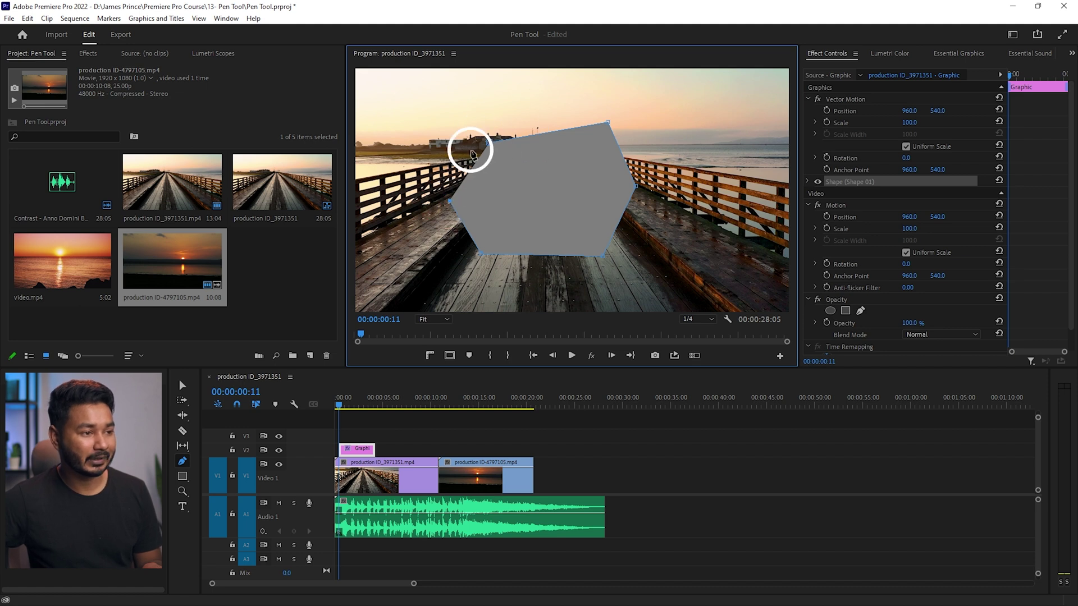
left_click(489, 142)
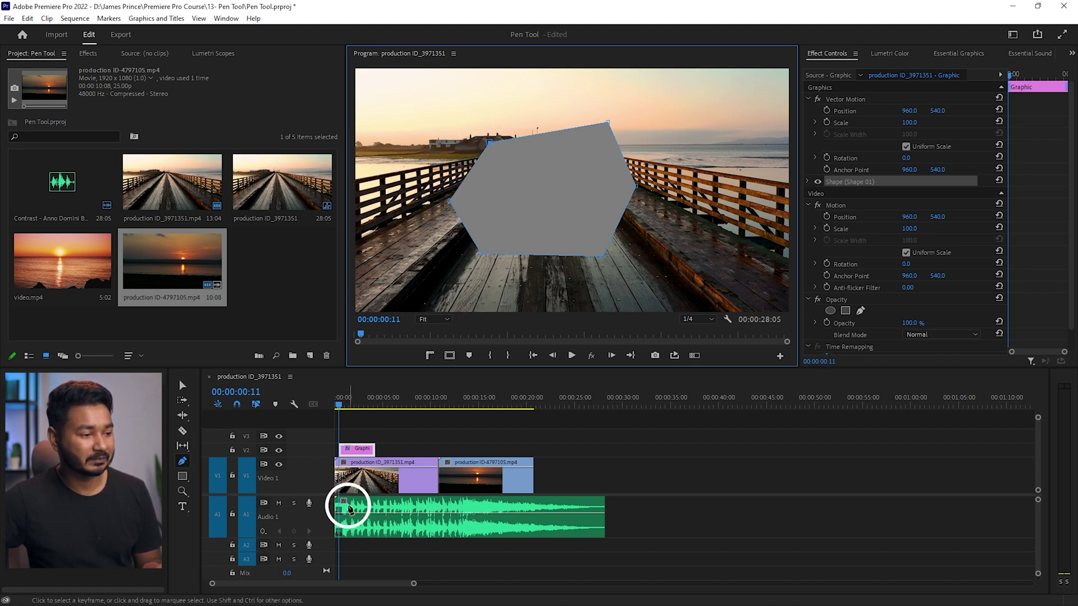
Step: Extend the V2 Graphic clip to roughly eight seconds with the Selection tool
scroll(354, 449, "up", 3)
left_click(419, 456)
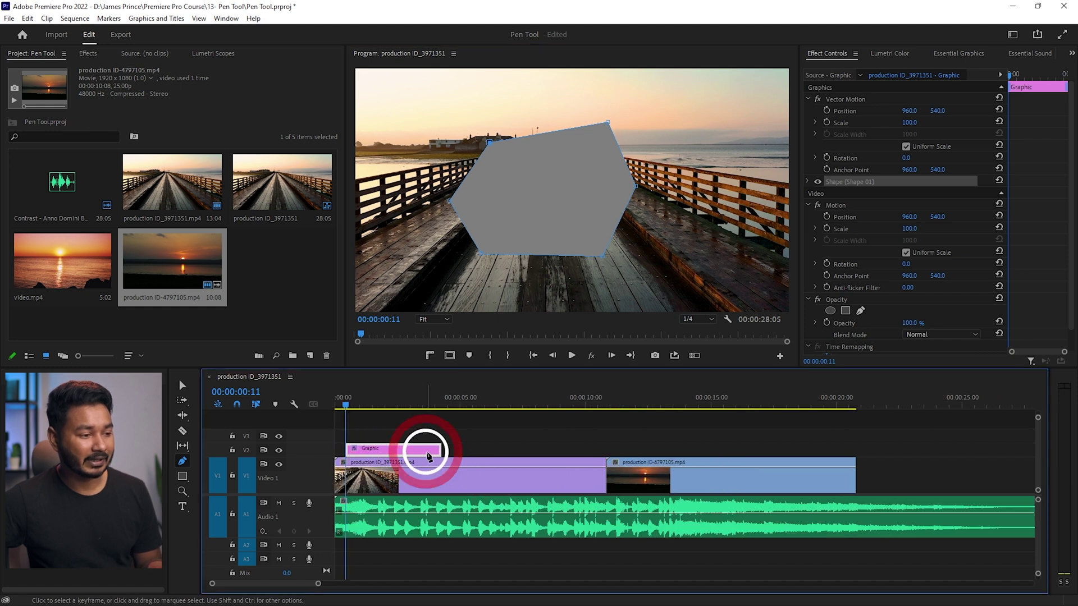
left_click(187, 387)
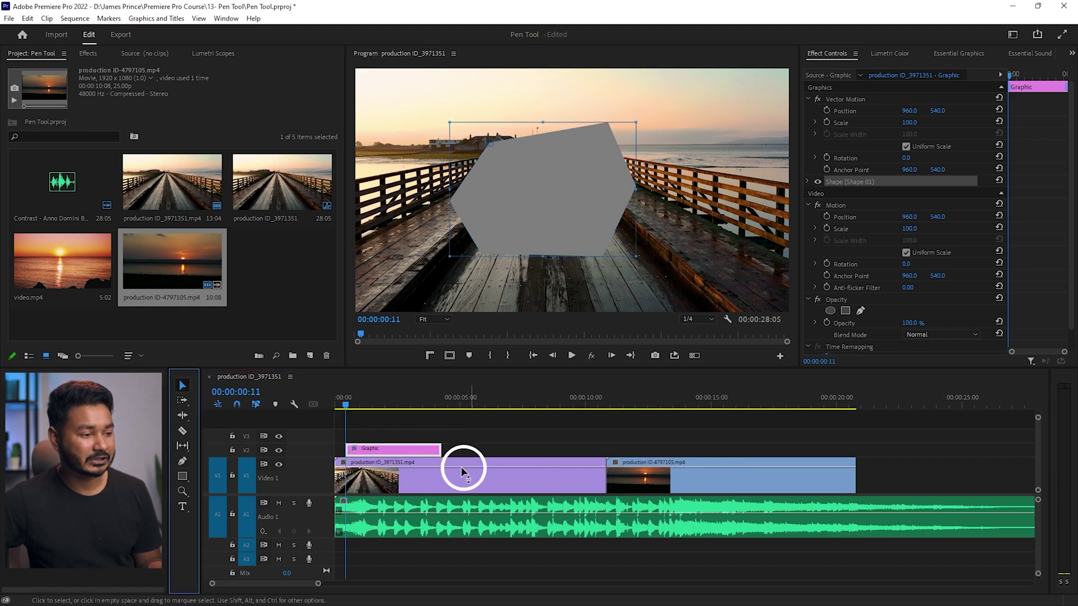
left_click_drag(437, 449, 533, 449)
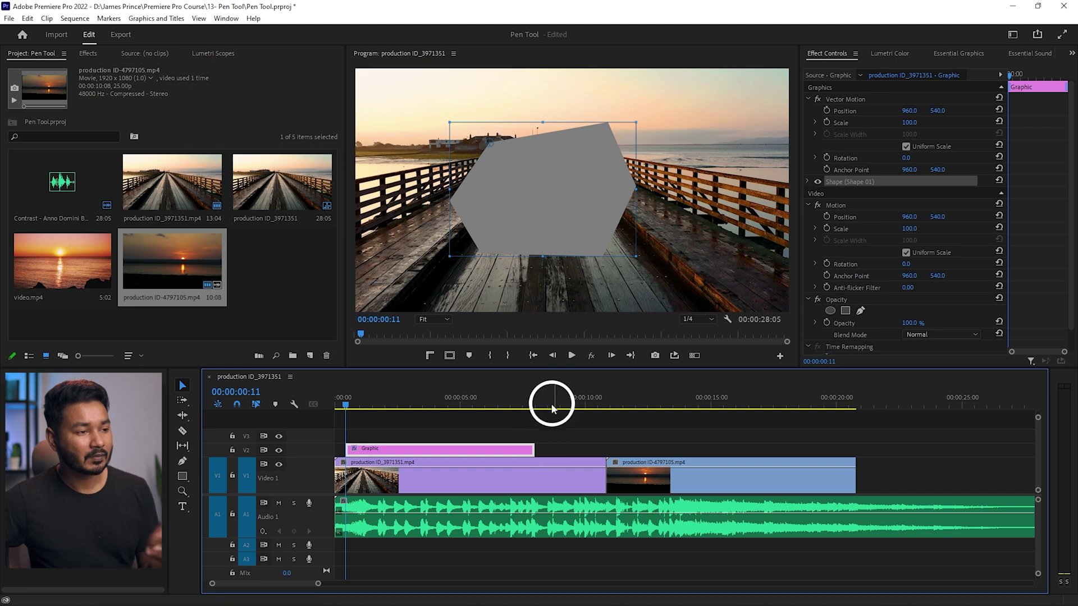
Step: In Essential Graphics, give Shape 01 a light blue 38BFFE fill and a white stroke of 49
left_click(954, 52)
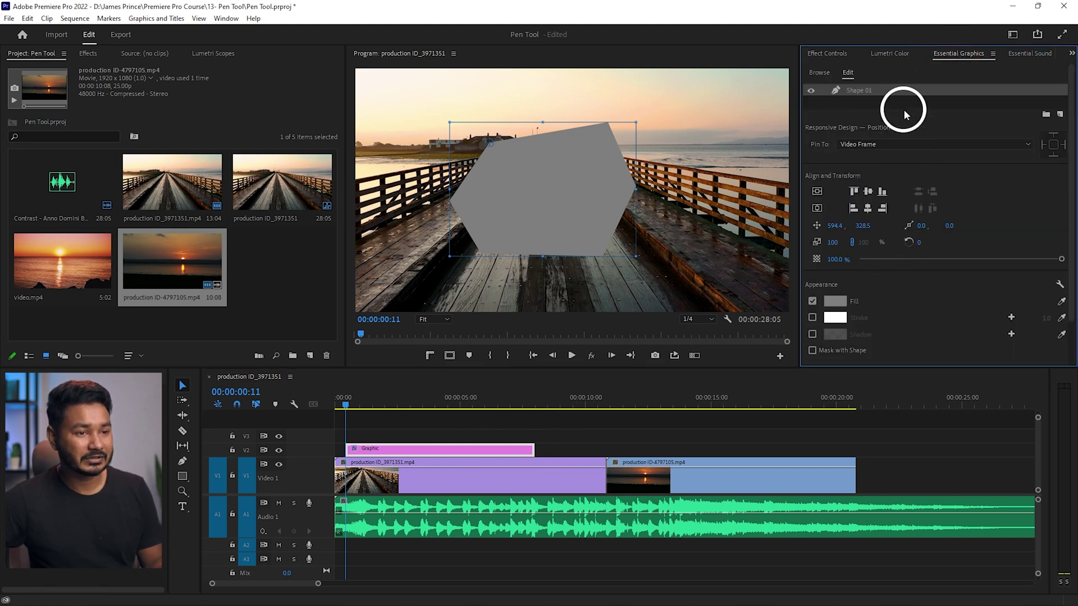
left_click(227, 18)
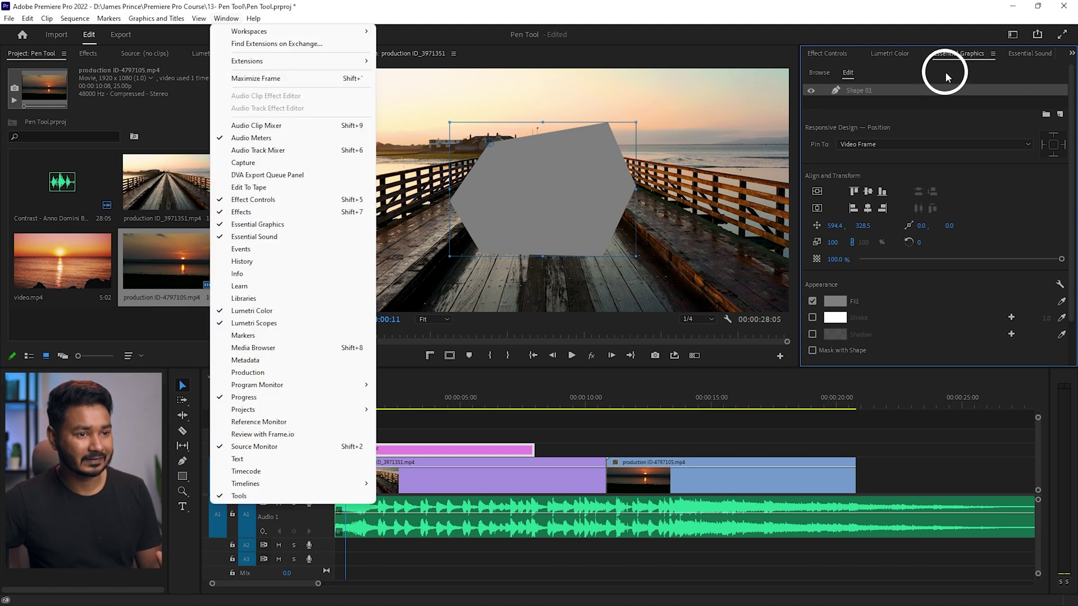
left_click(942, 87)
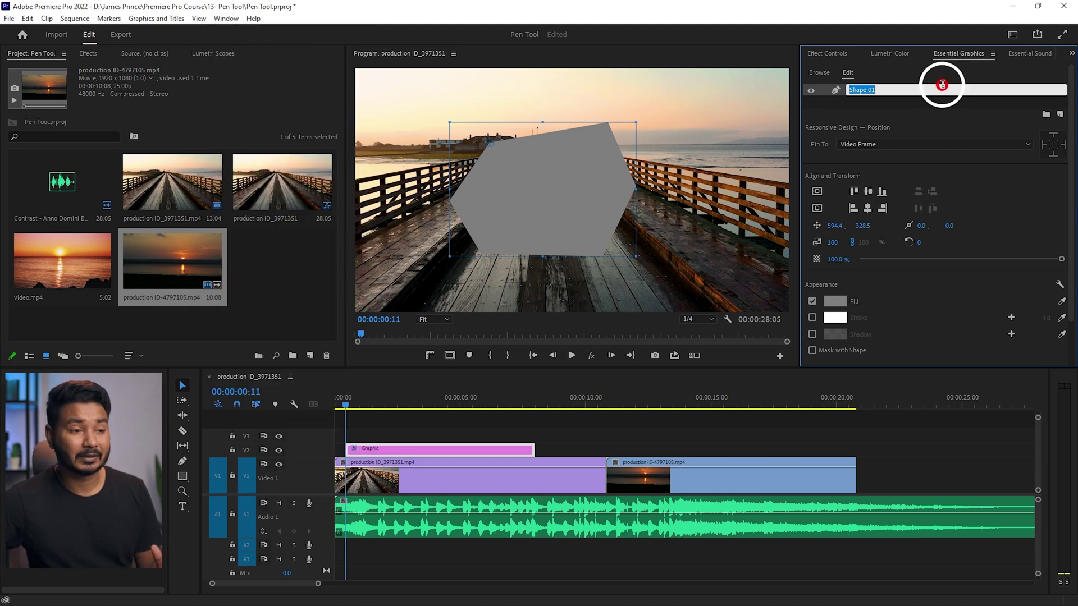
left_click(835, 301)
left_click_drag(558, 317, 559, 321)
left_click(516, 368)
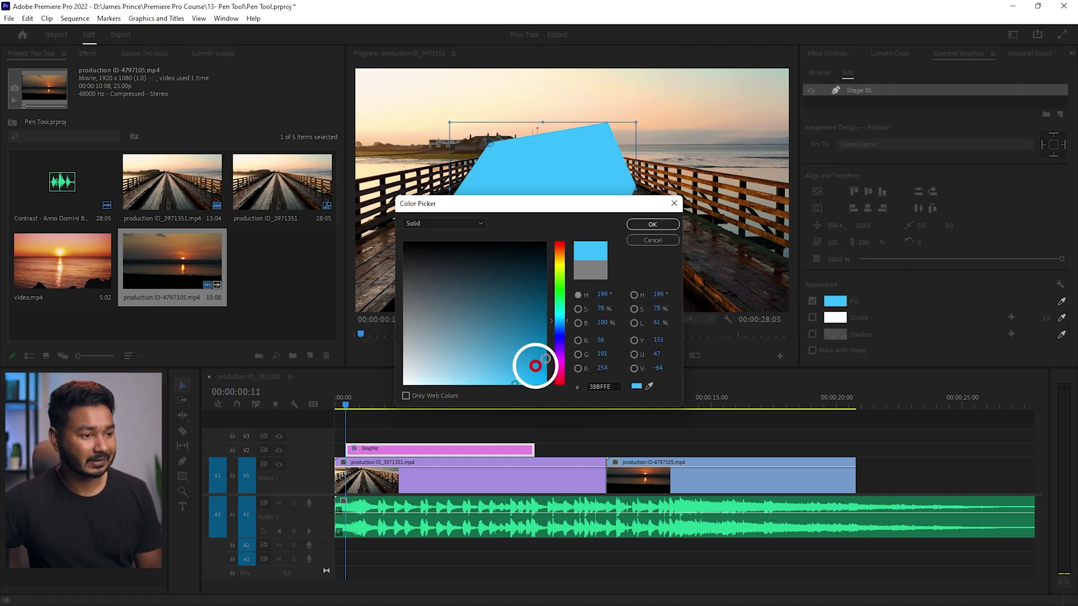
left_click(652, 224)
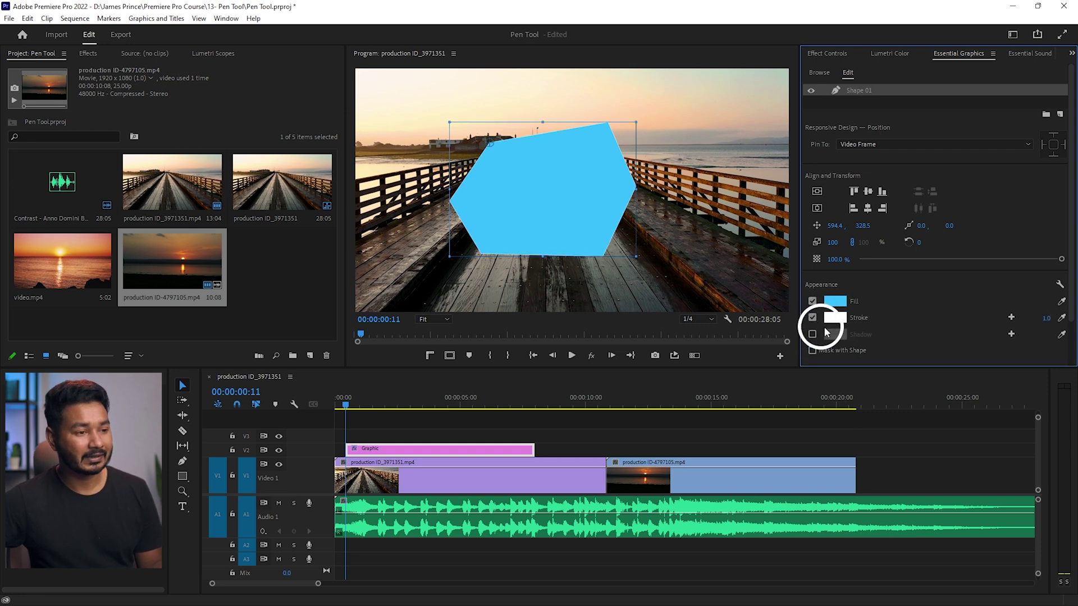
left_click_drag(1045, 318, 1034, 317)
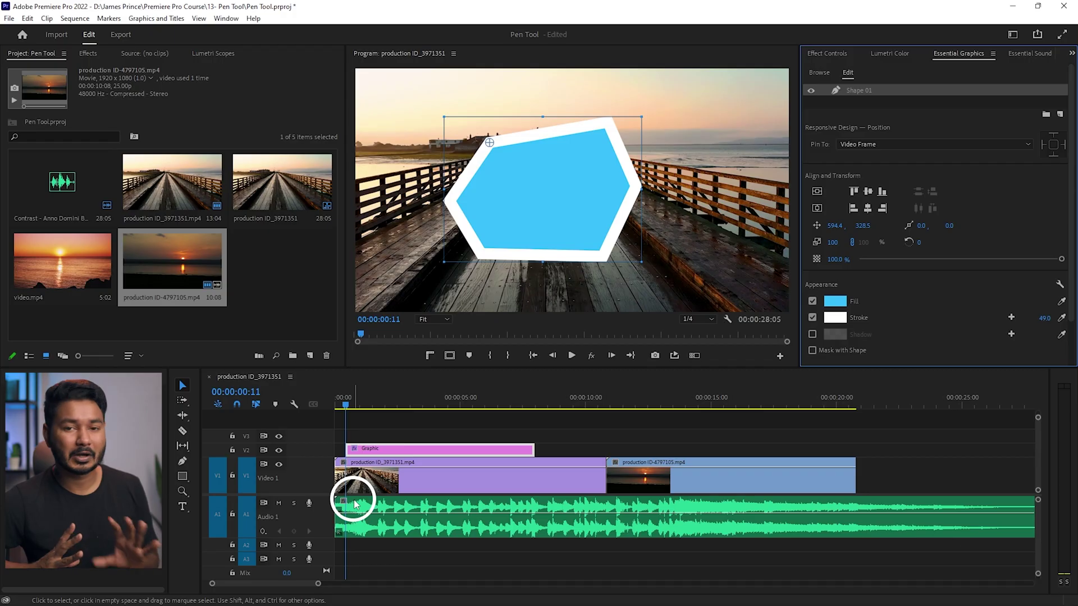
Step: Delete the V2 hexagon Graphic clip, play the sunset clip, and park the playhead near 16:15
left_click(415, 449)
key("Delete")
left_click(812, 402)
scroll(624, 393, "down", 2)
left_click(682, 397)
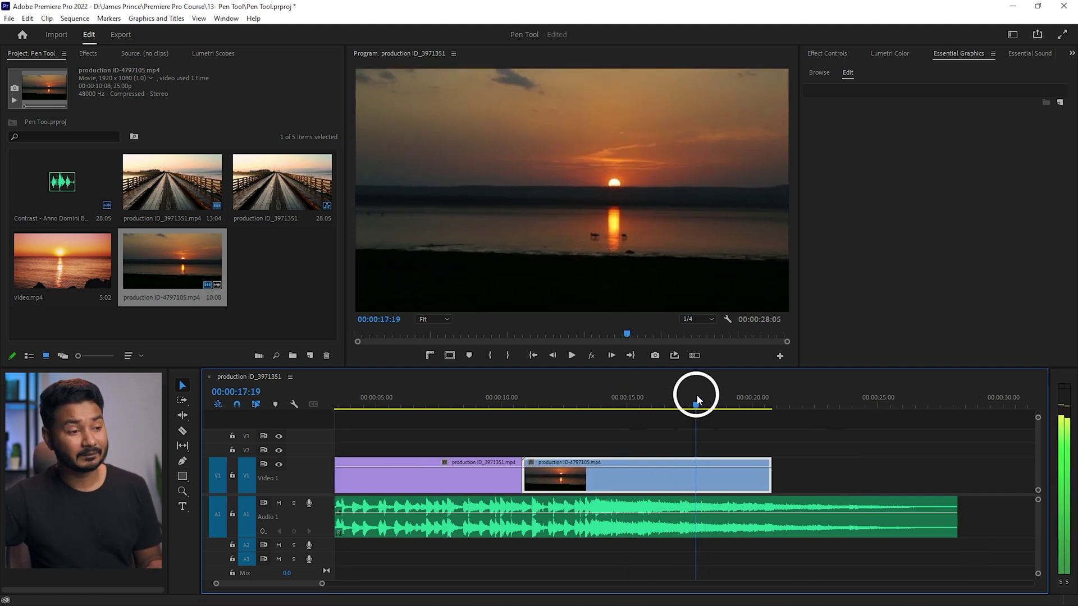
key("space")
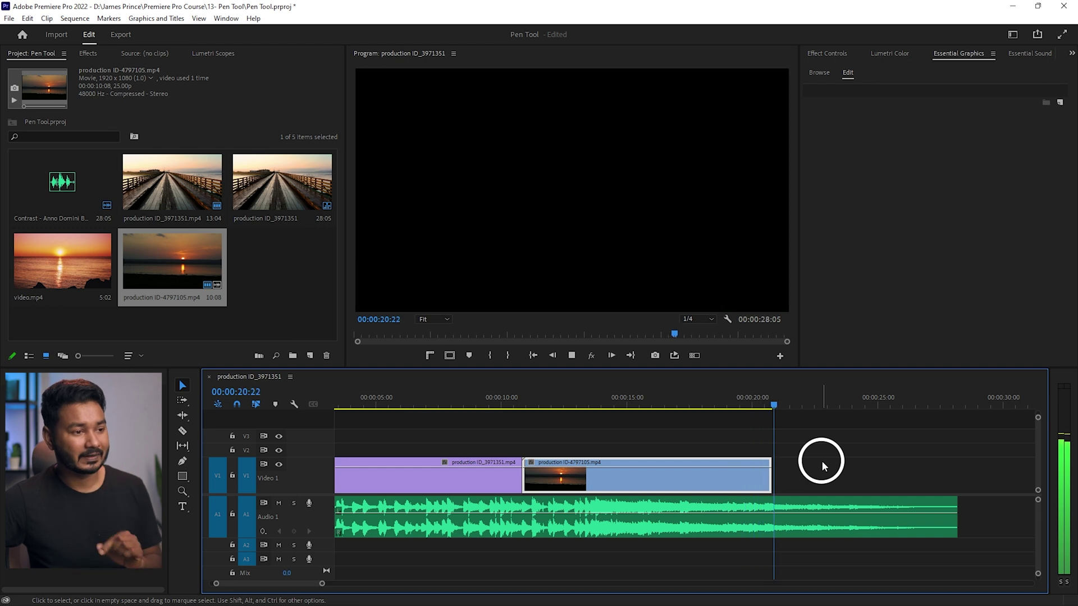
key("space")
key("d")
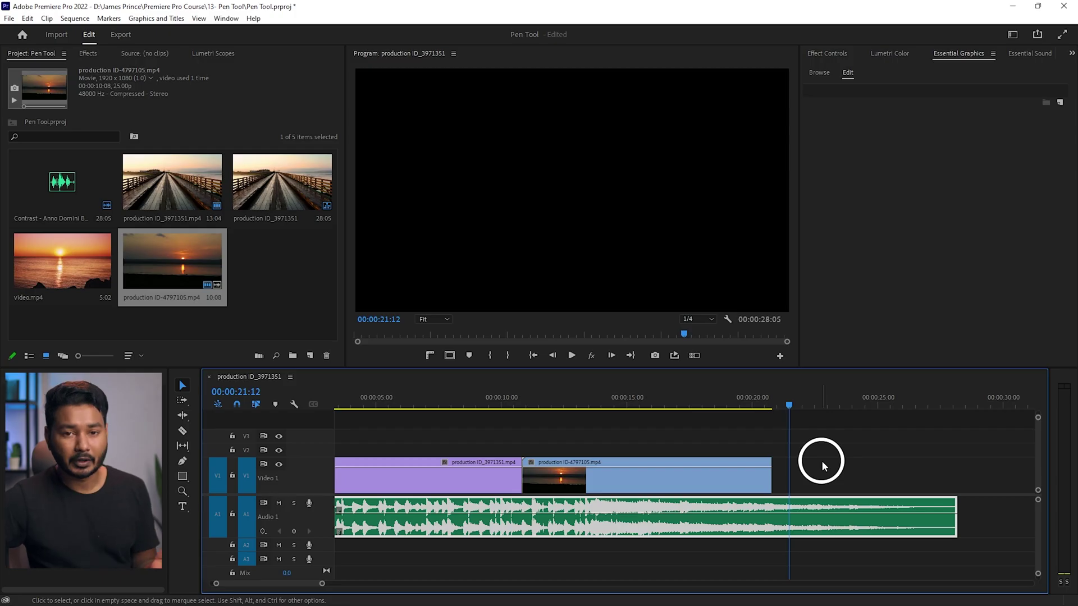
left_click_drag(676, 405, 666, 404)
right_click(677, 502)
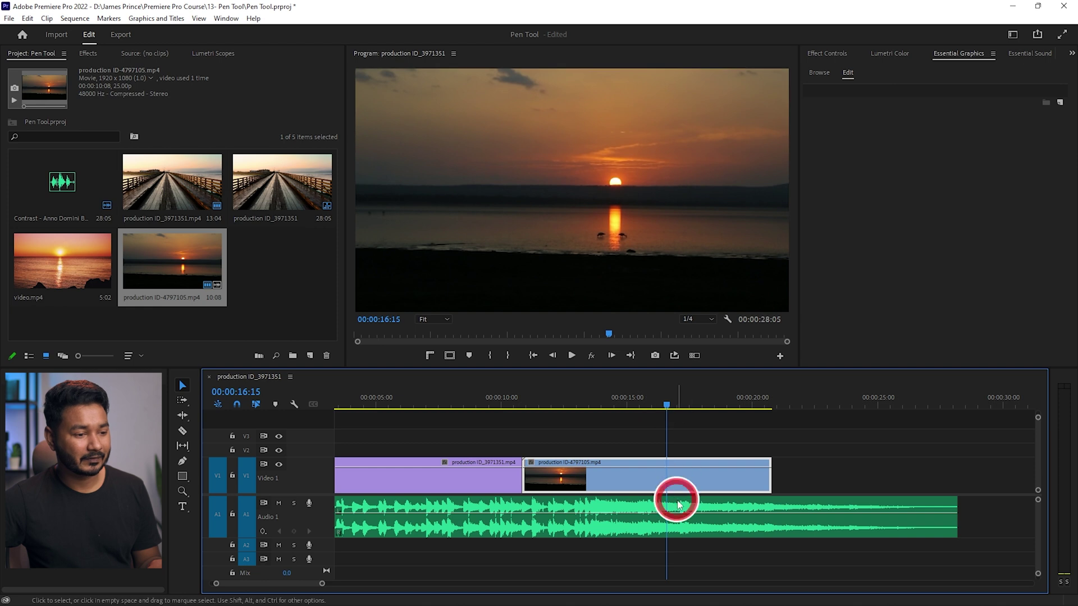
Step: Display the Opacity line on the sunset clip in the timeline
scroll(626, 480, "up", 4)
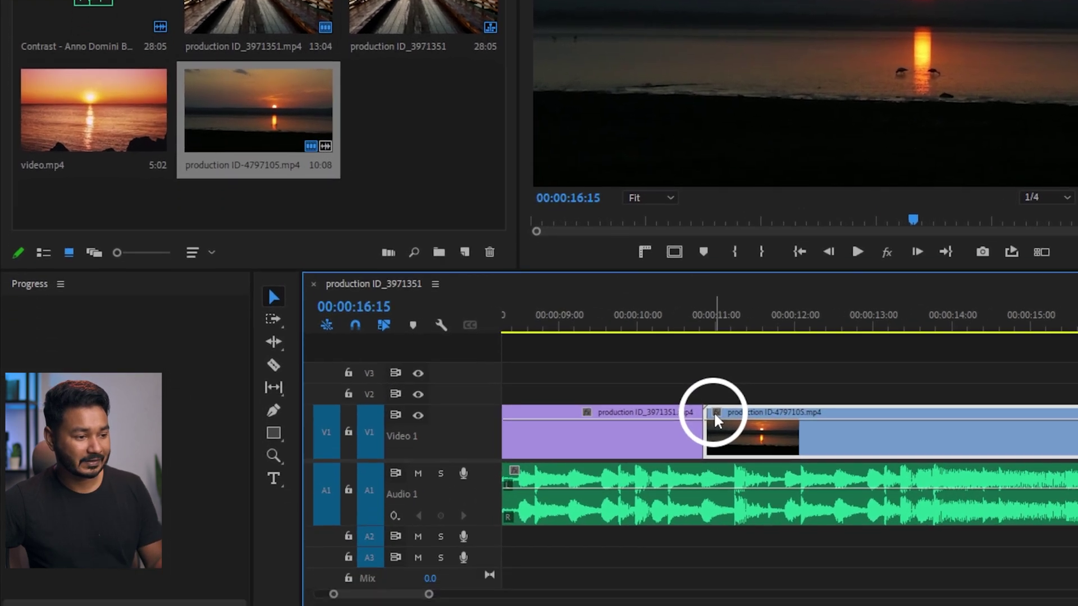
left_click(717, 410)
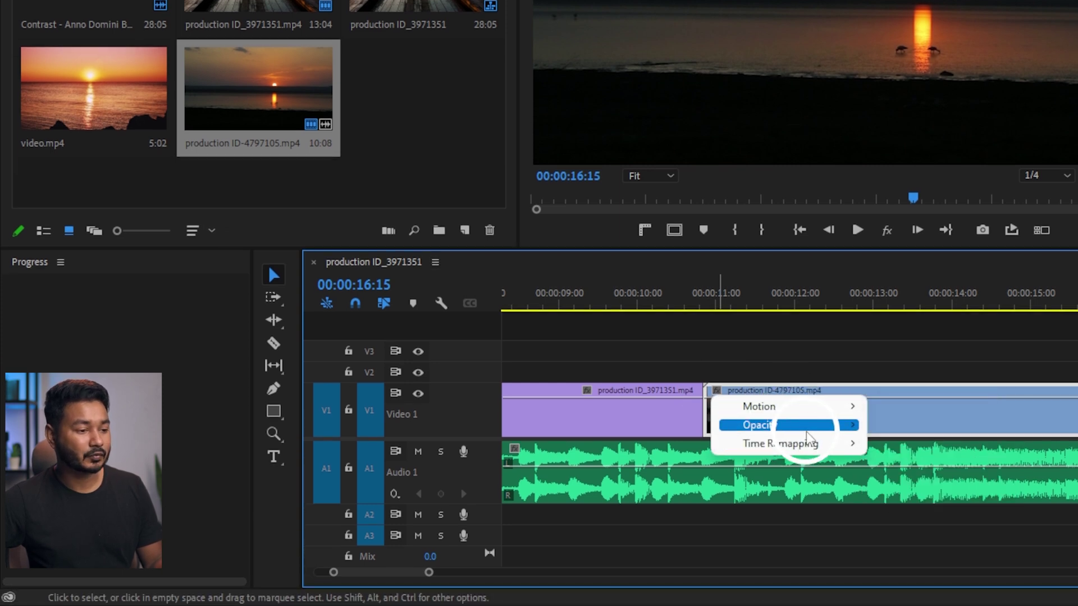
mouse_move(814, 431)
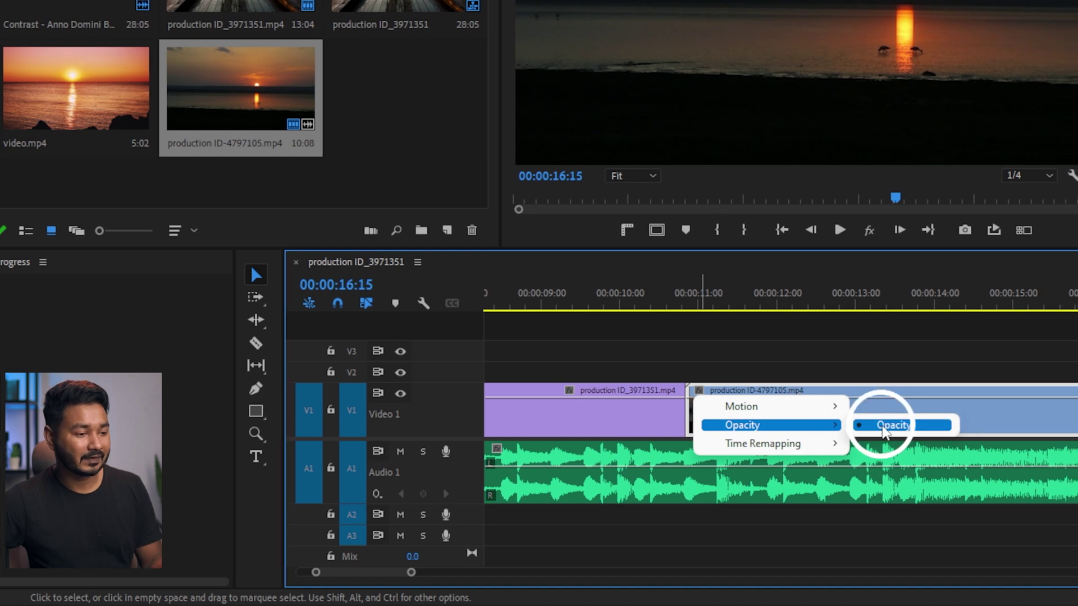
left_click(884, 427)
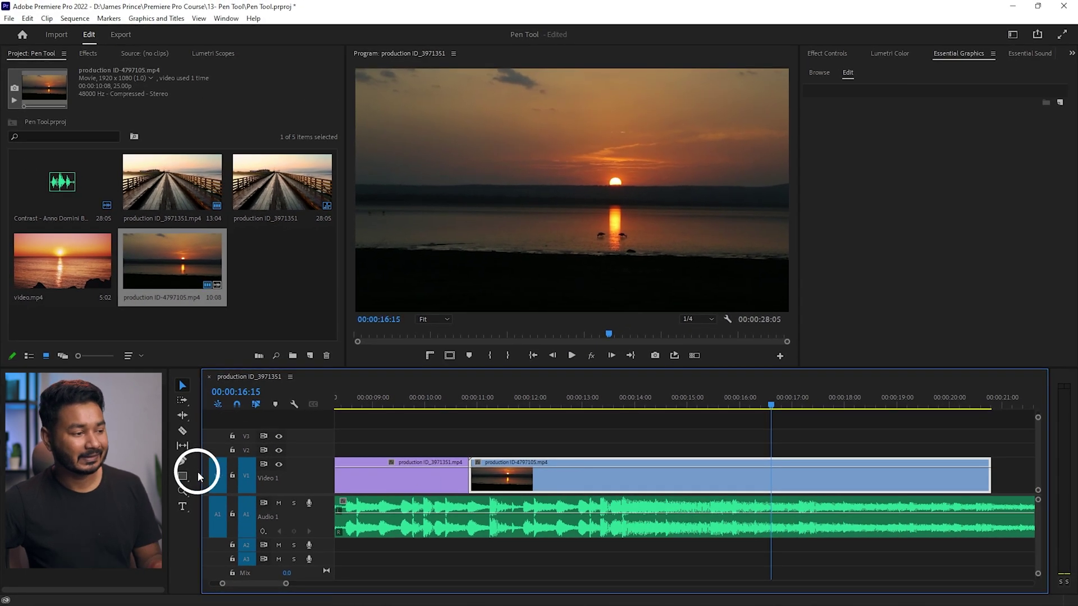
Step: With the Pen tool and video keyframes shown, add an opacity keyframe on the sunset clip at 16:15
left_click(182, 461)
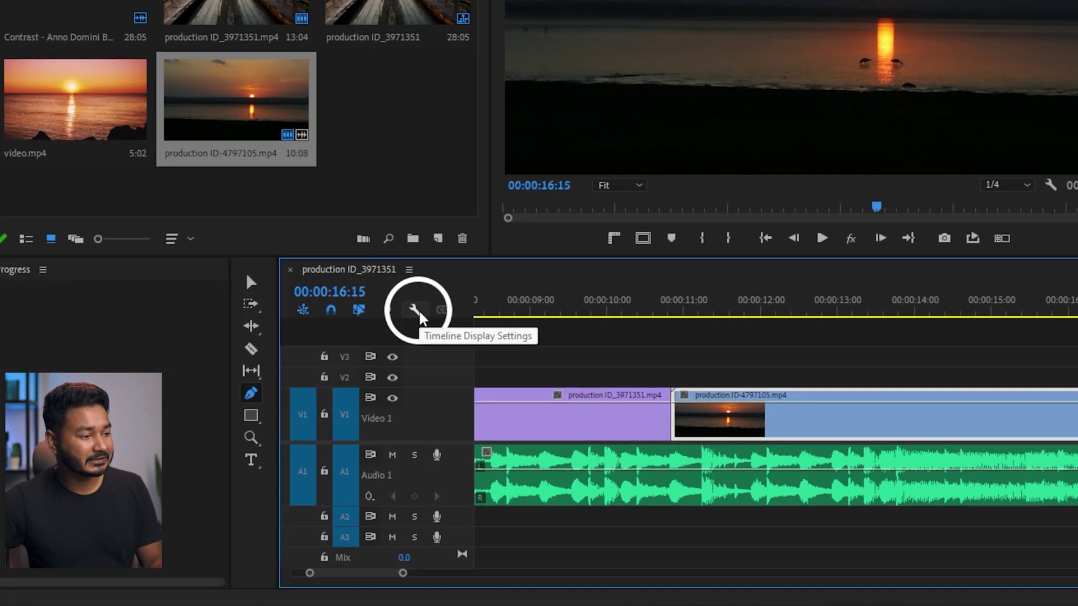
left_click(415, 312)
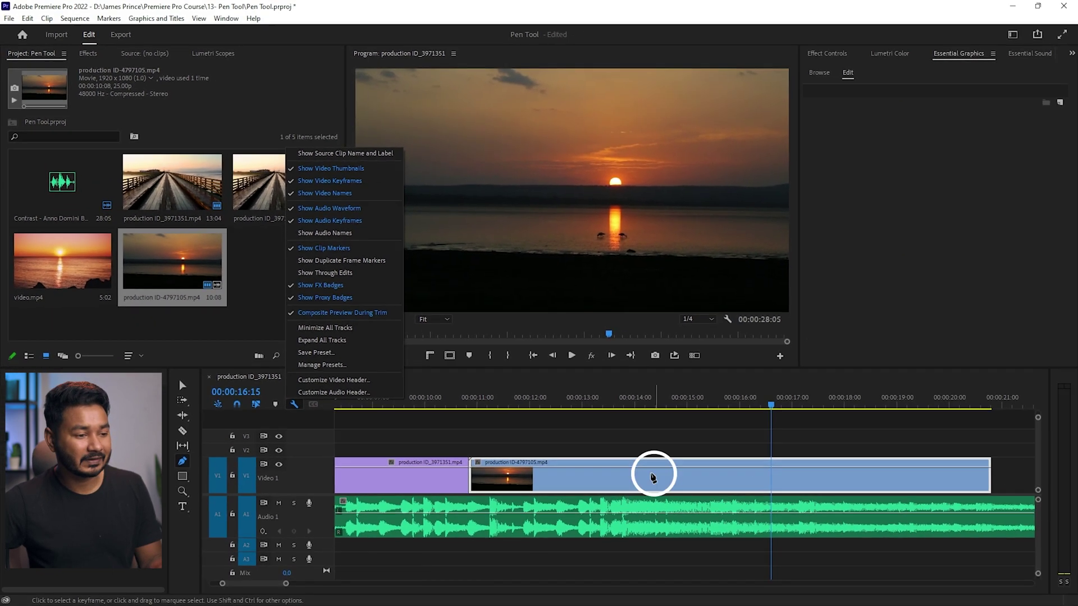
left_click(668, 474)
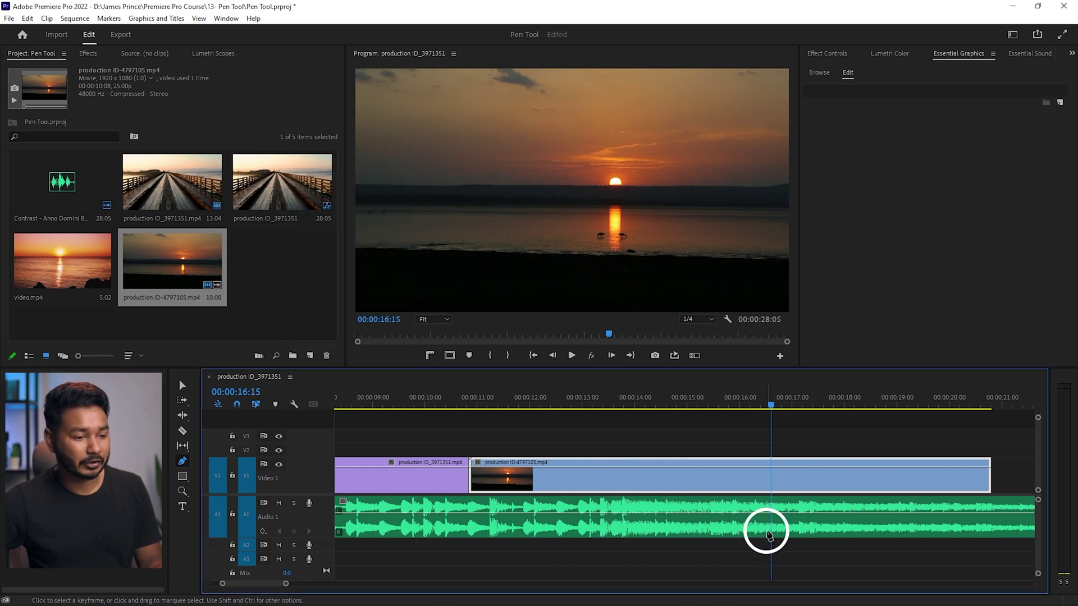
left_click(772, 467)
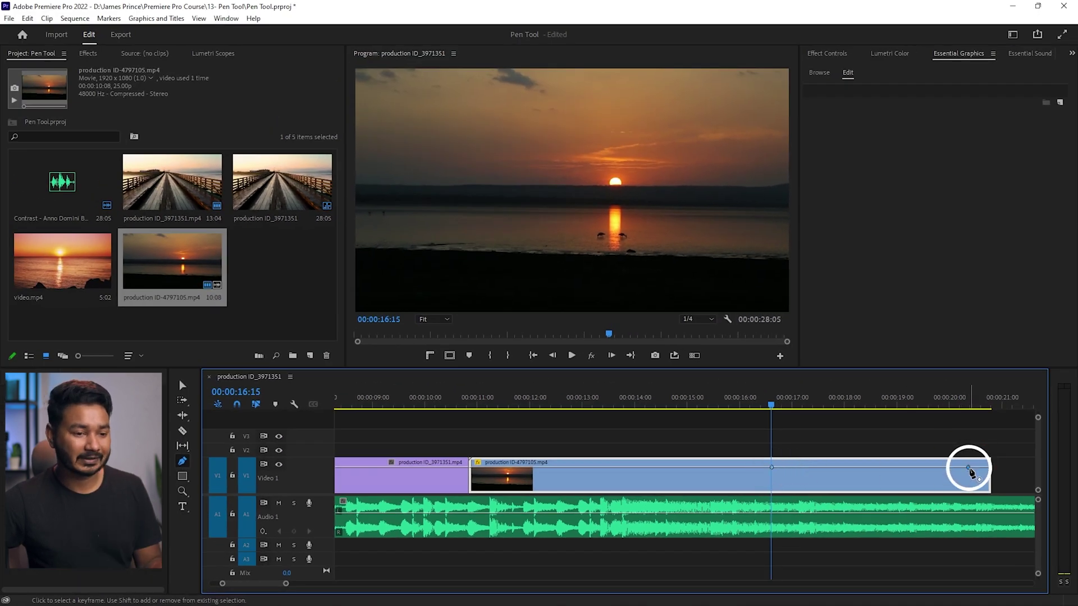
Step: Drag the sunset clip's end keyframe to the bottom and play the fade from 16:00
left_click_drag(968, 468, 987, 488)
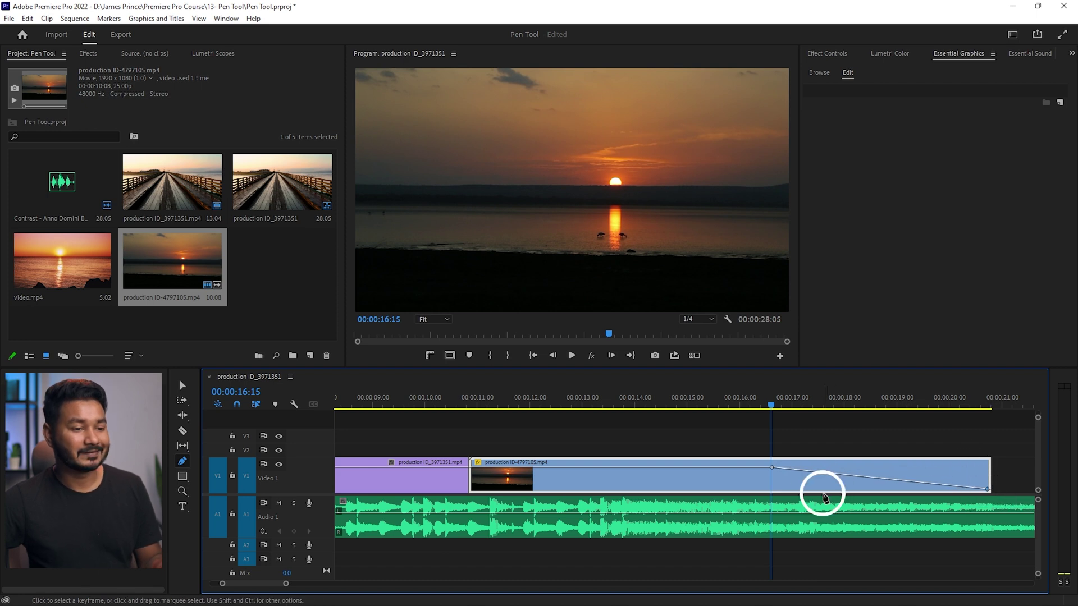
left_click(728, 399)
key("space")
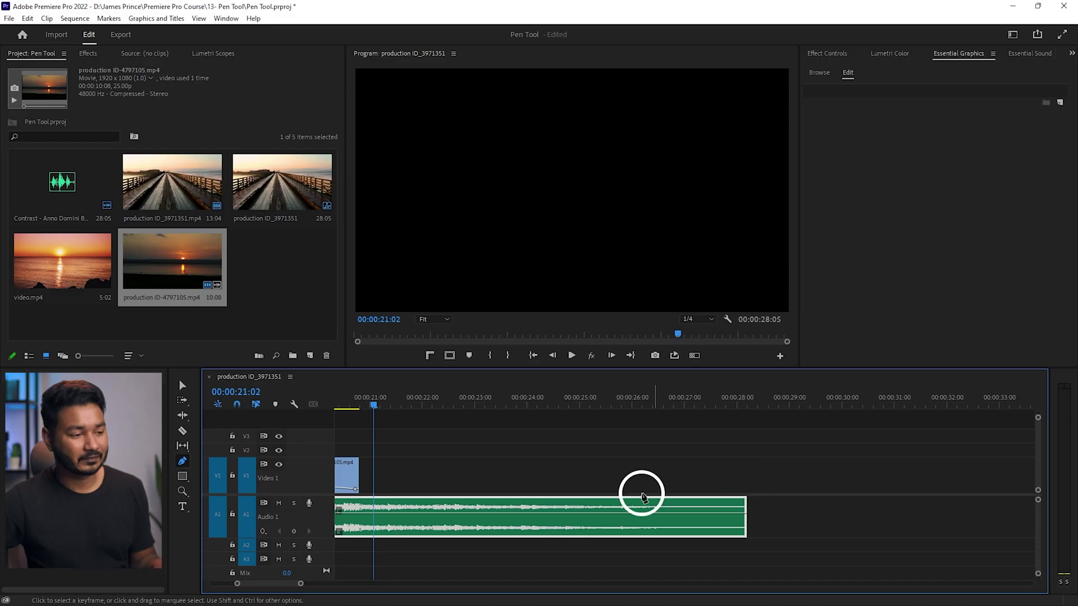
Step: Keyframe the boardwalk clip's opacity and pull its end down to fade out
scroll(637, 493, "up", 10)
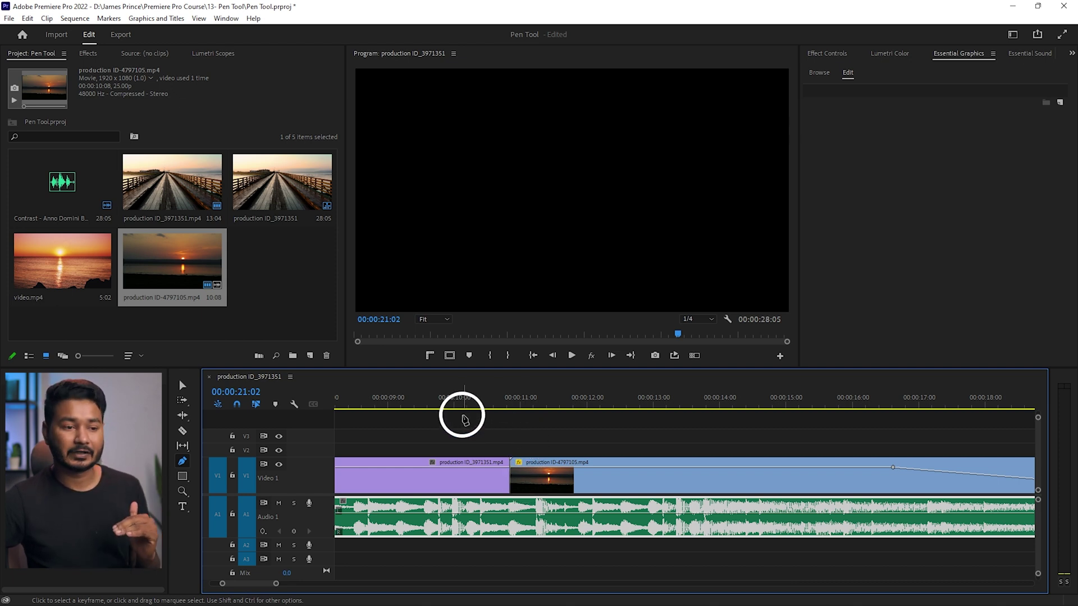
left_click(432, 468)
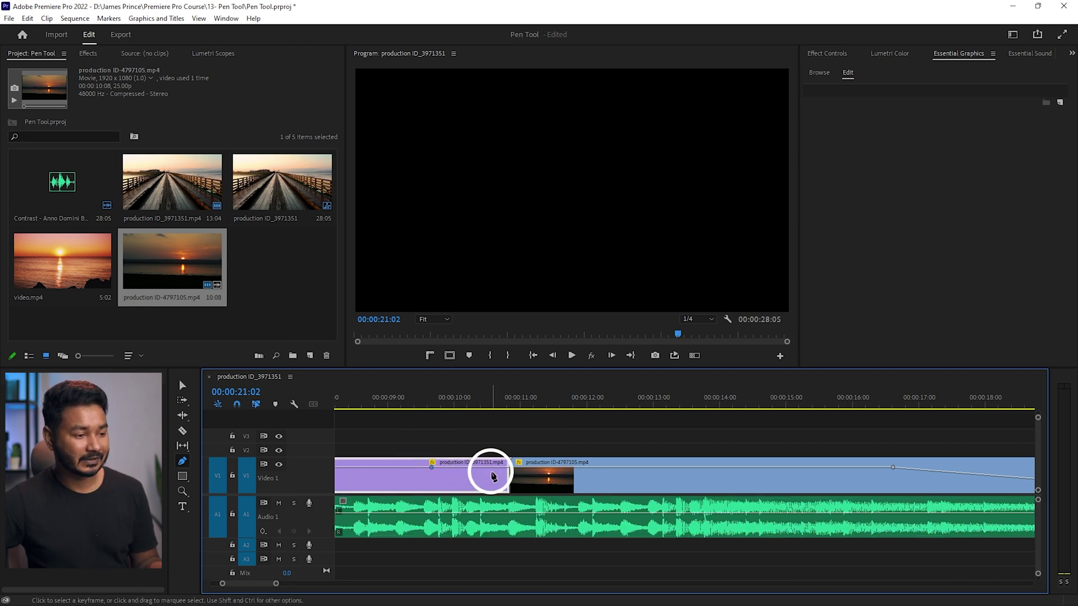
left_click(490, 403)
key("space")
key("space")
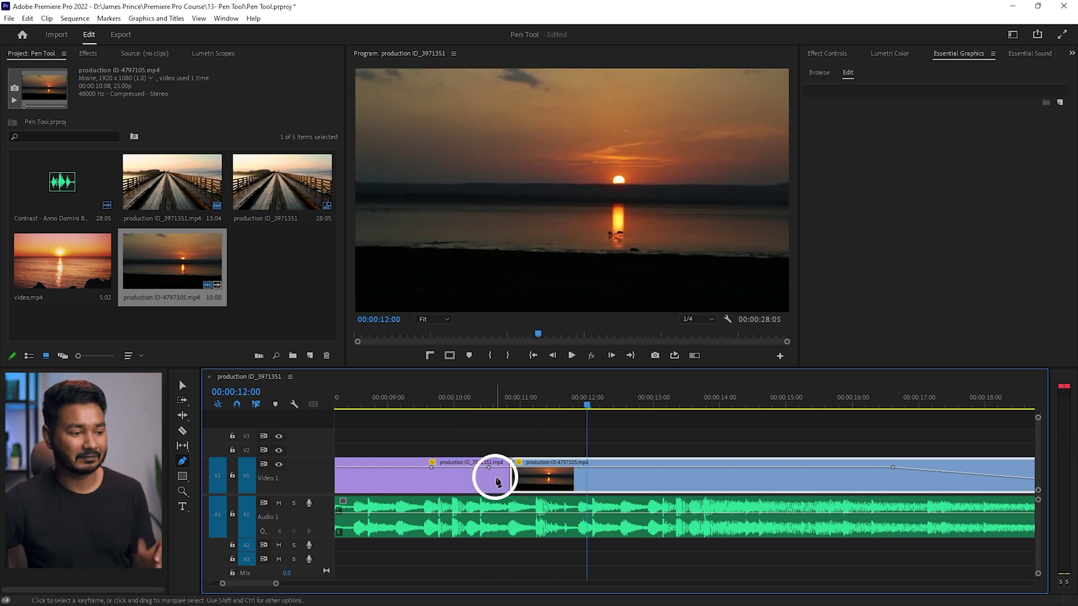
left_click_drag(489, 471, 508, 490)
left_click(587, 468)
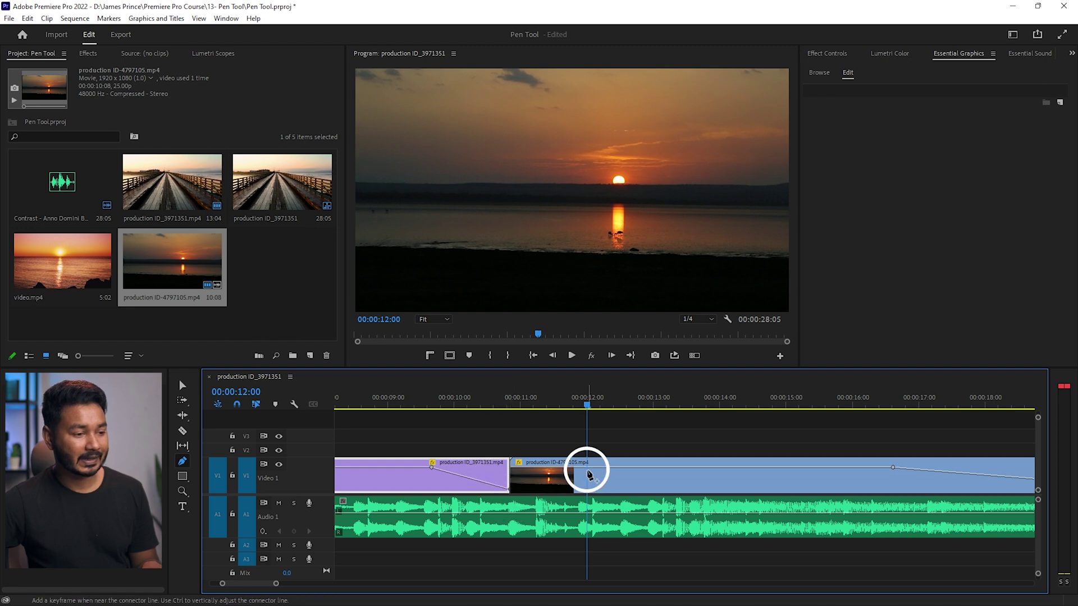
Step: Add keyframes at the sunset clip's start, pull the first down to fade in, and preview from 09:00
left_click(587, 468)
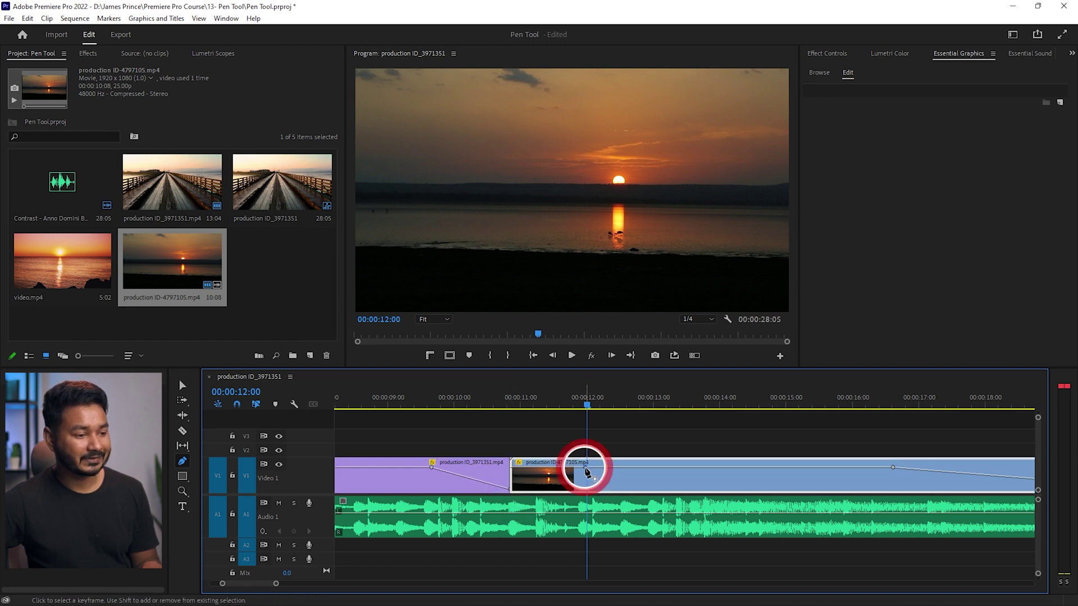
left_click(530, 469)
left_click_drag(531, 471, 508, 493)
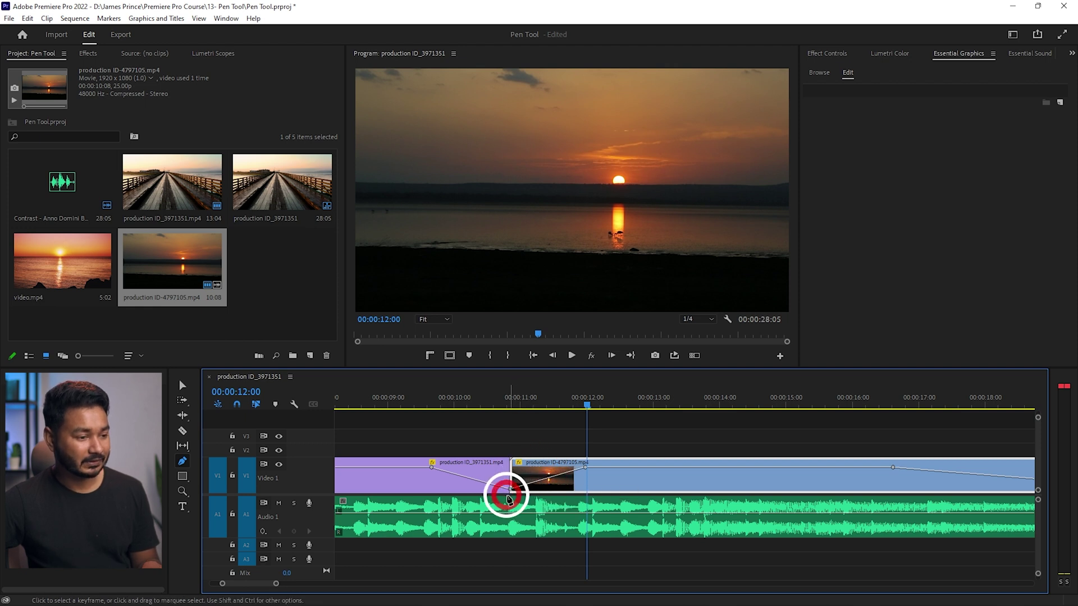
left_click(391, 391)
key("space")
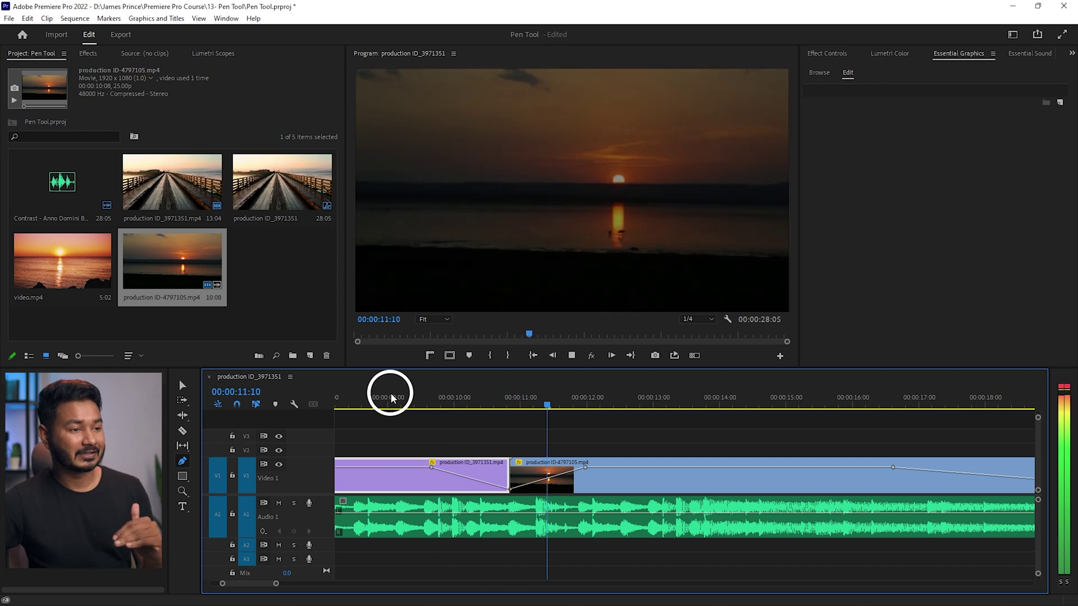
key("space")
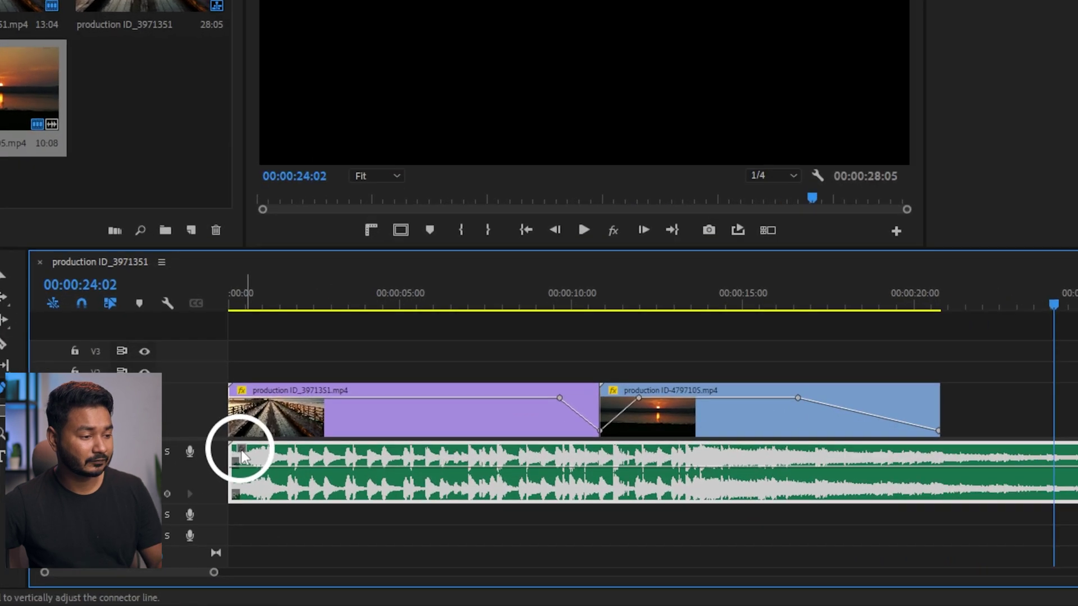
Step: Show the music's Volume Level line, keyframe it down to -9.0 dB at 21:04, and play from 16:02
right_click(339, 501)
mouse_move(342, 499)
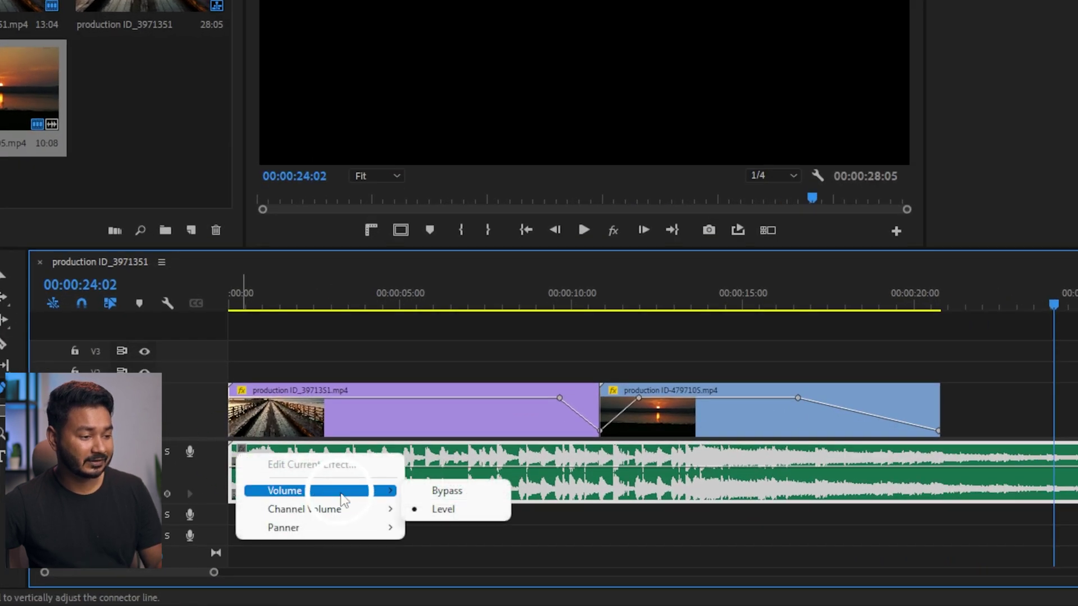
left_click(447, 510)
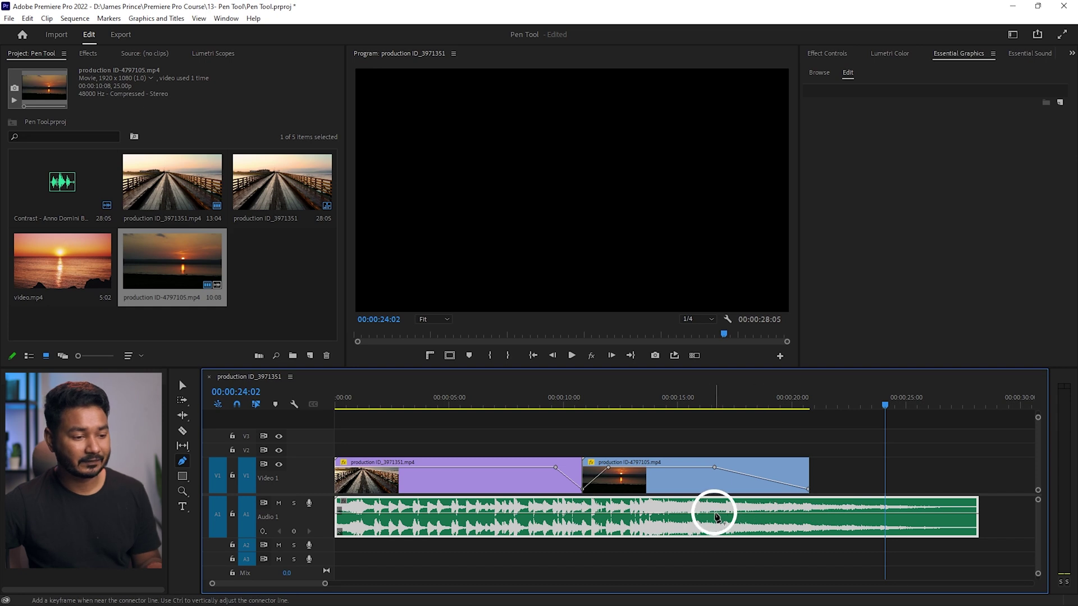
left_click(793, 514)
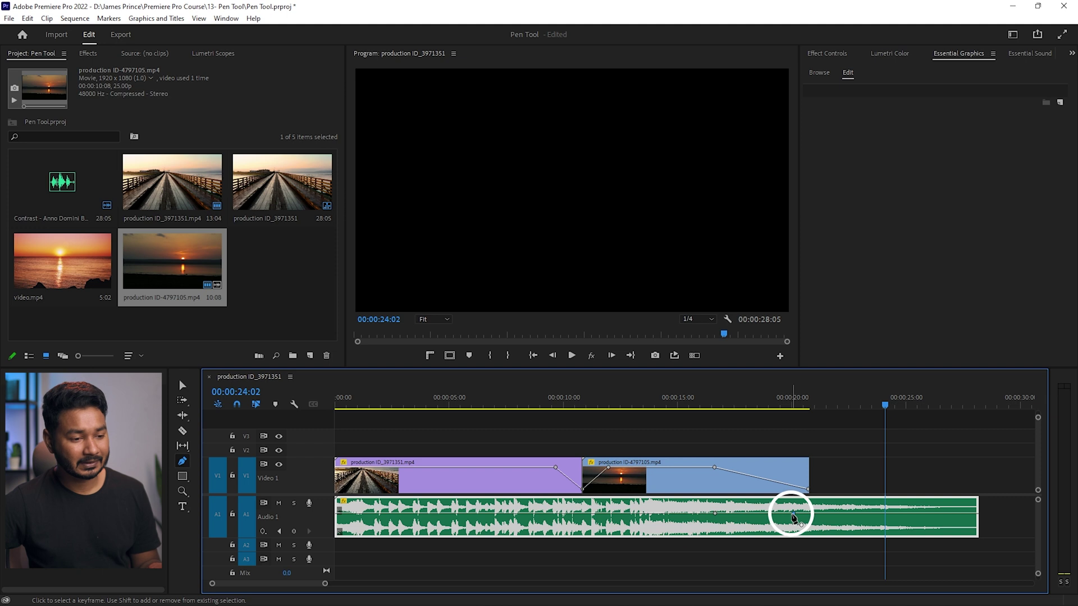
left_click_drag(793, 515, 816, 532)
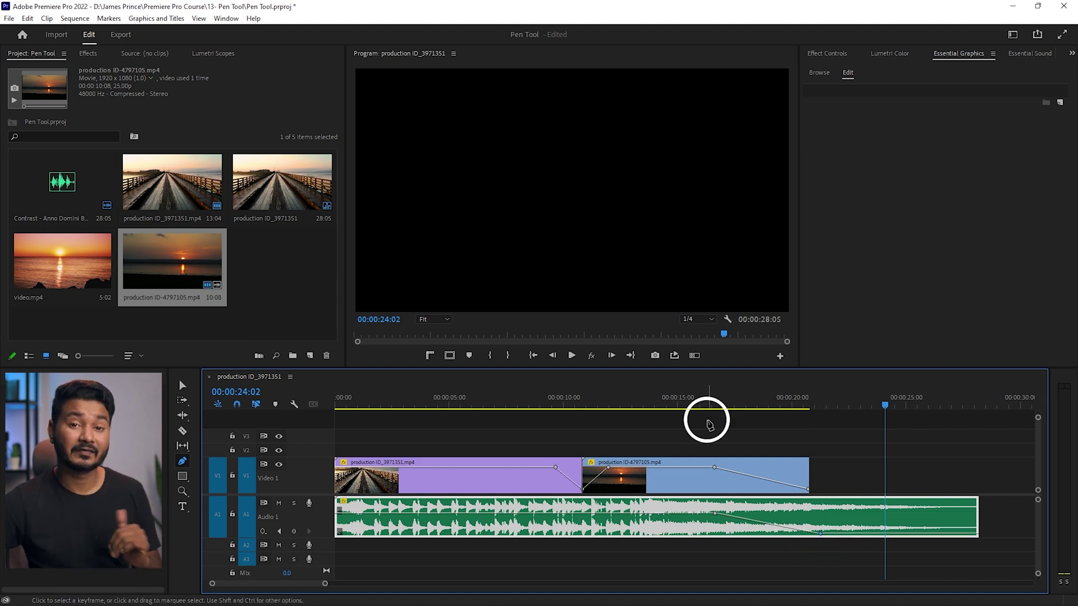
left_click(702, 405)
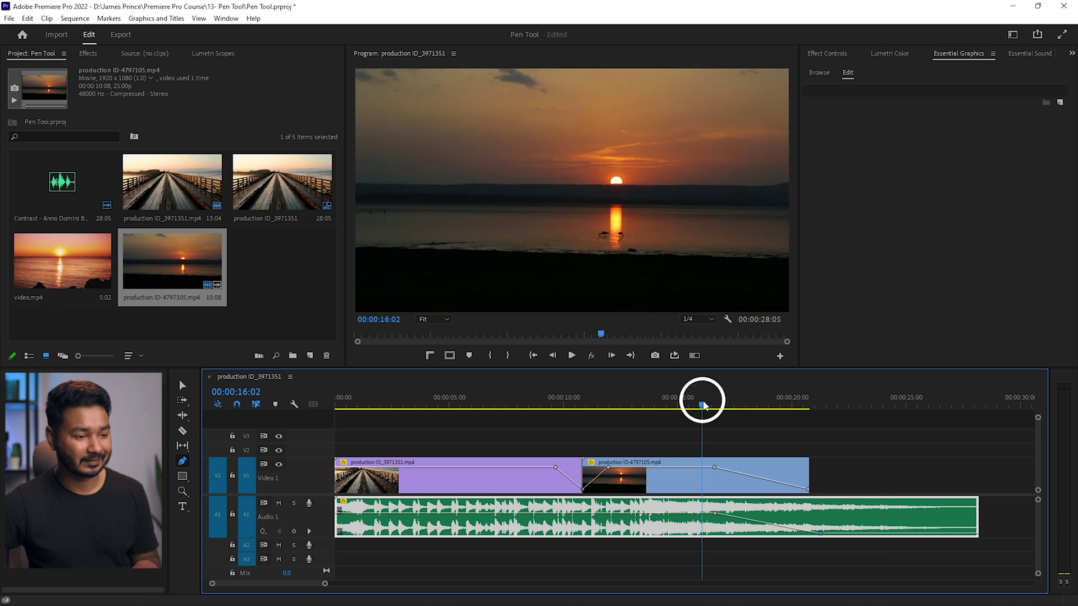
key("space")
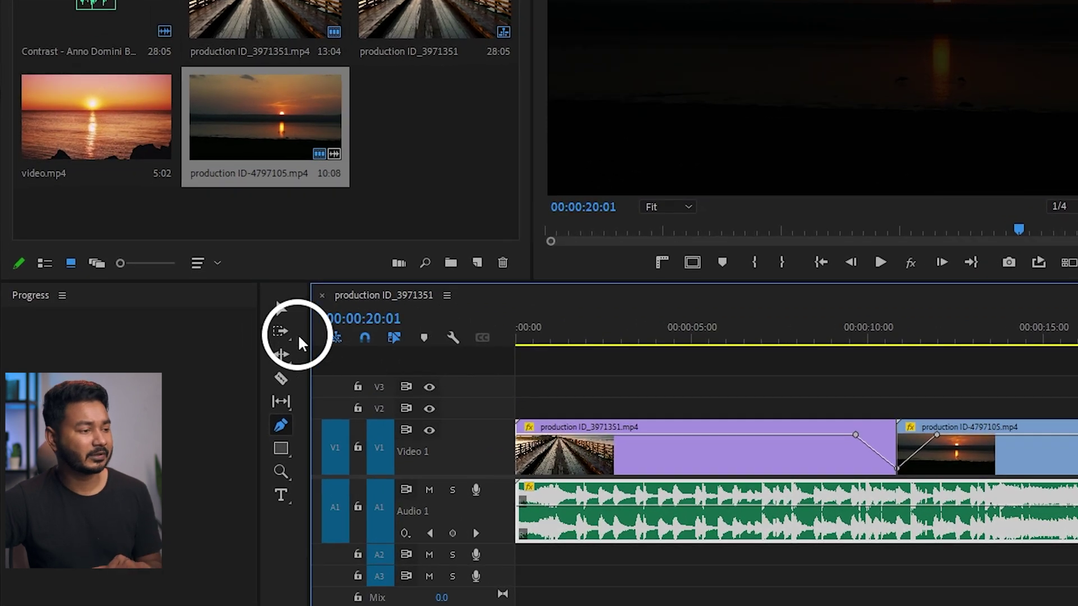
Step: Return to the Selection tool and undo the audio fade and the sunset fade-out
left_click(284, 308)
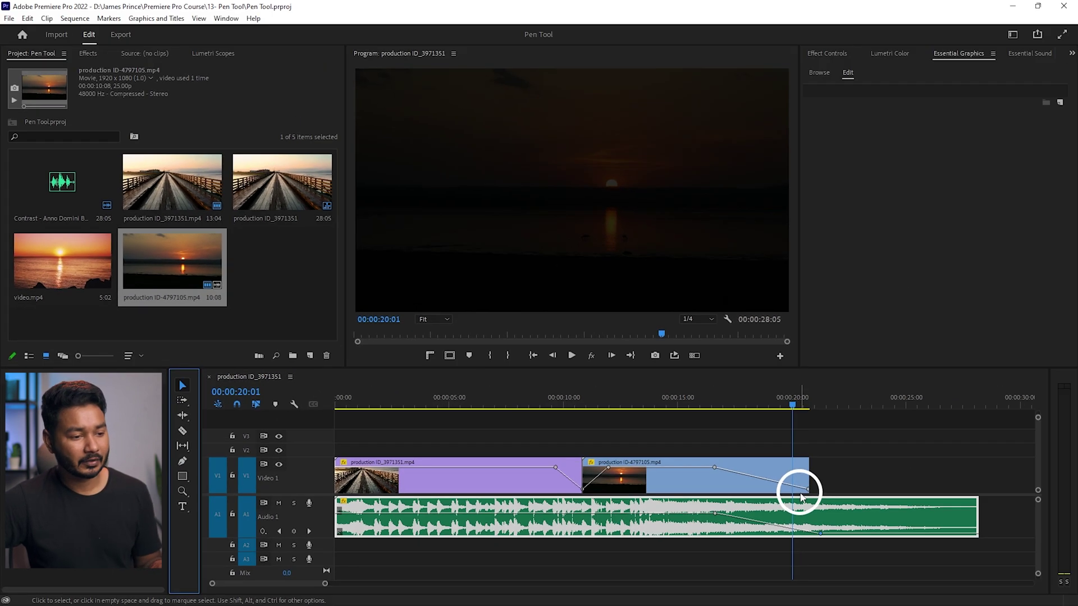
key("ctrl+z")
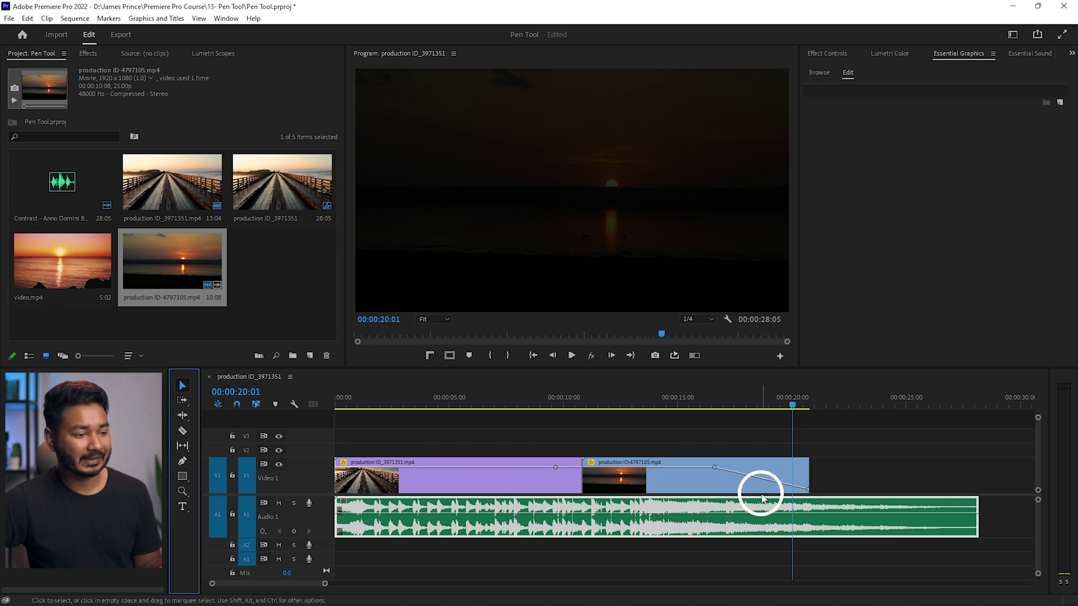
key("ctrl+z")
left_click(478, 438)
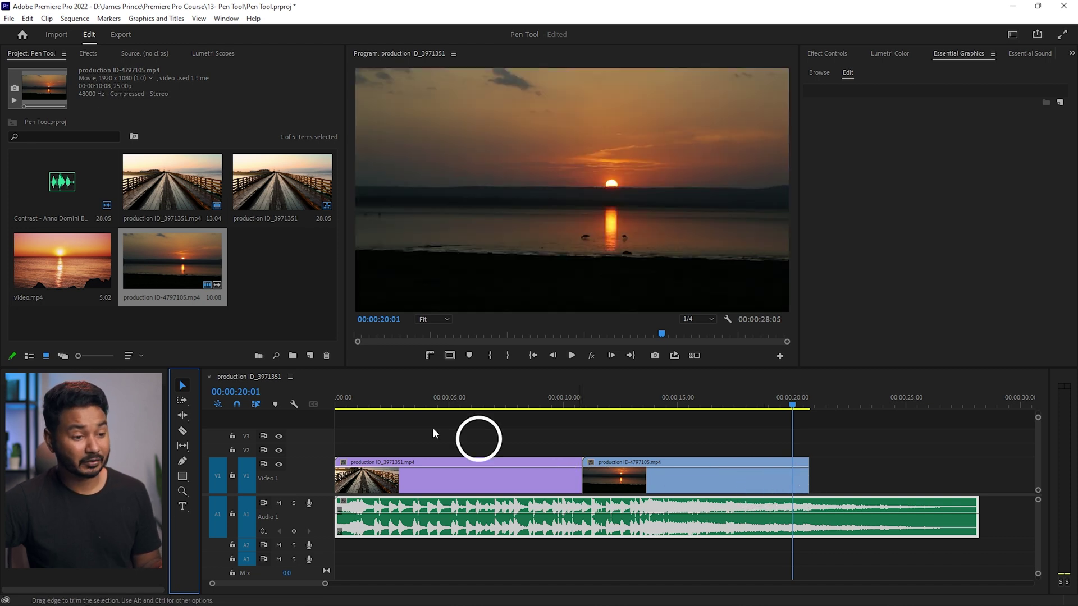
Step: Ctrl-click two opacity keyframes on the sunset clip, drag the last down to 20:18, and play from 15:09
left_click(690, 466)
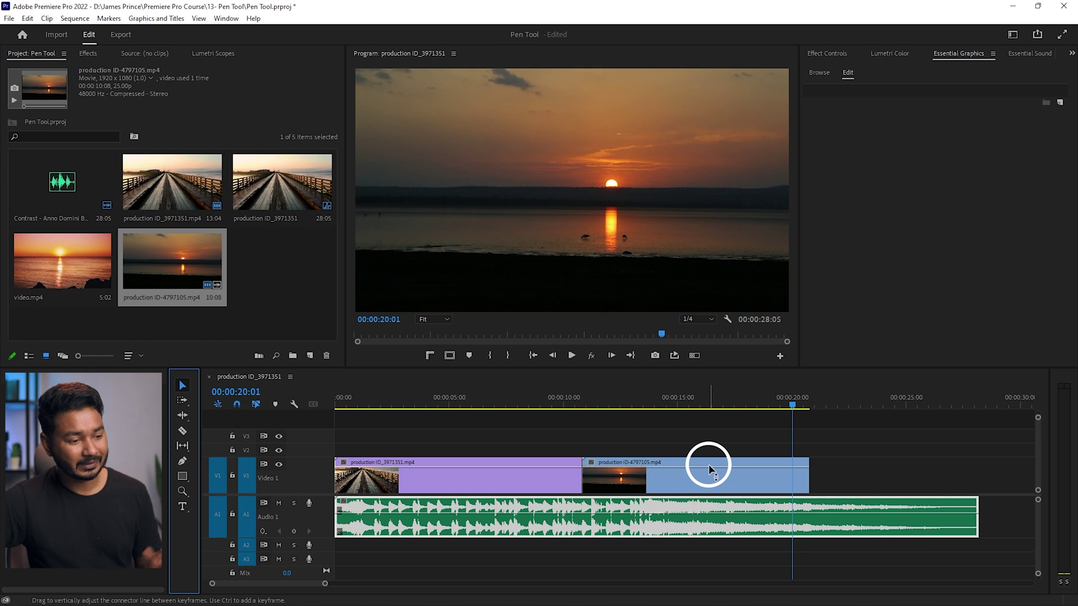
key("ctrl")
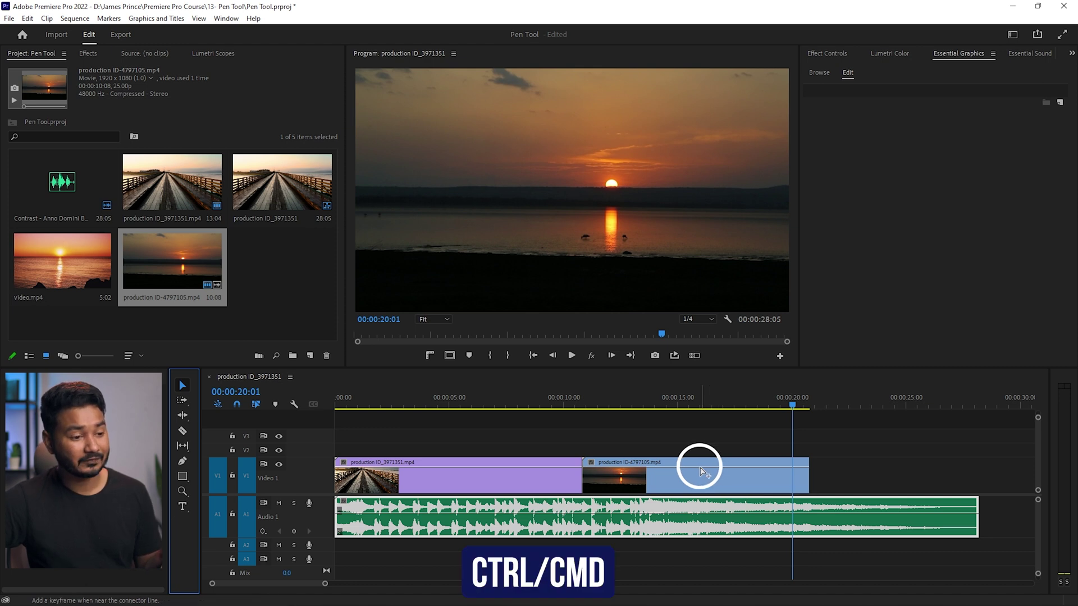
left_click(700, 468, "ctrl")
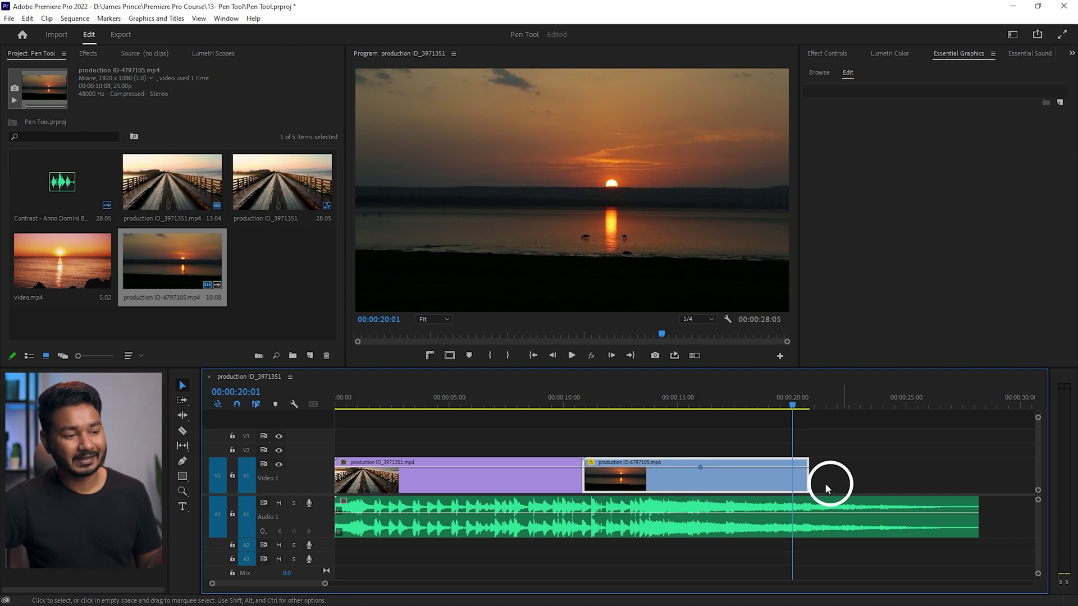
left_click(791, 467, "ctrl")
left_click_drag(791, 468, 813, 497)
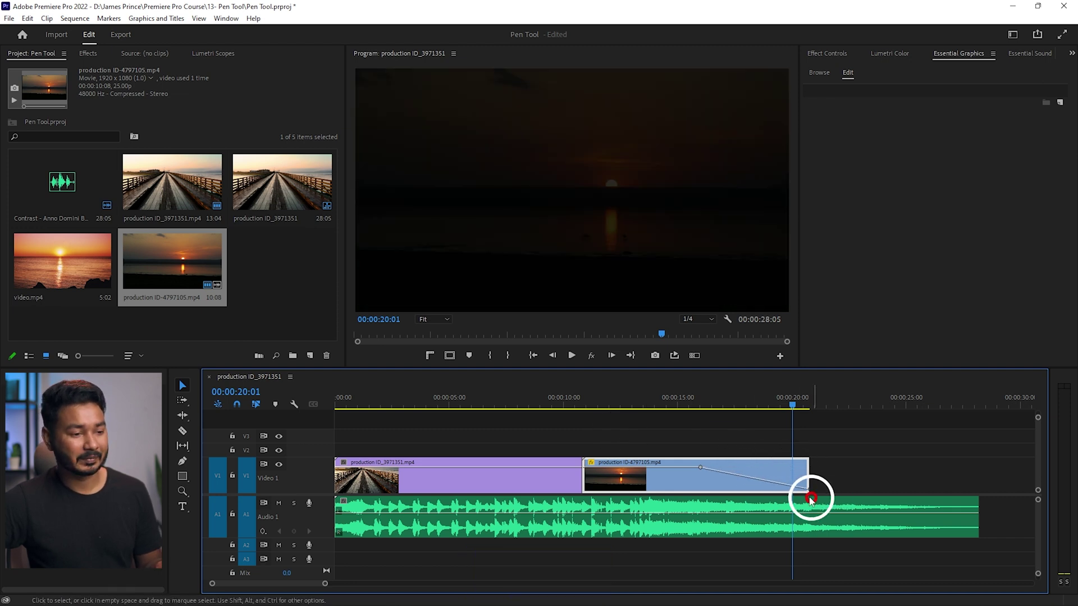
left_click(687, 405)
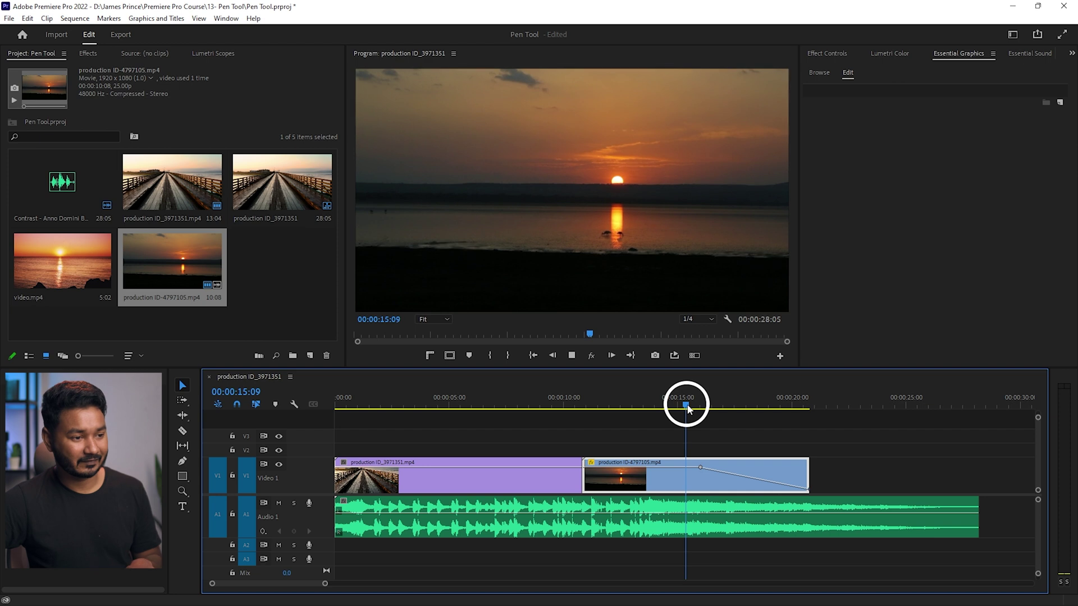
key("space")
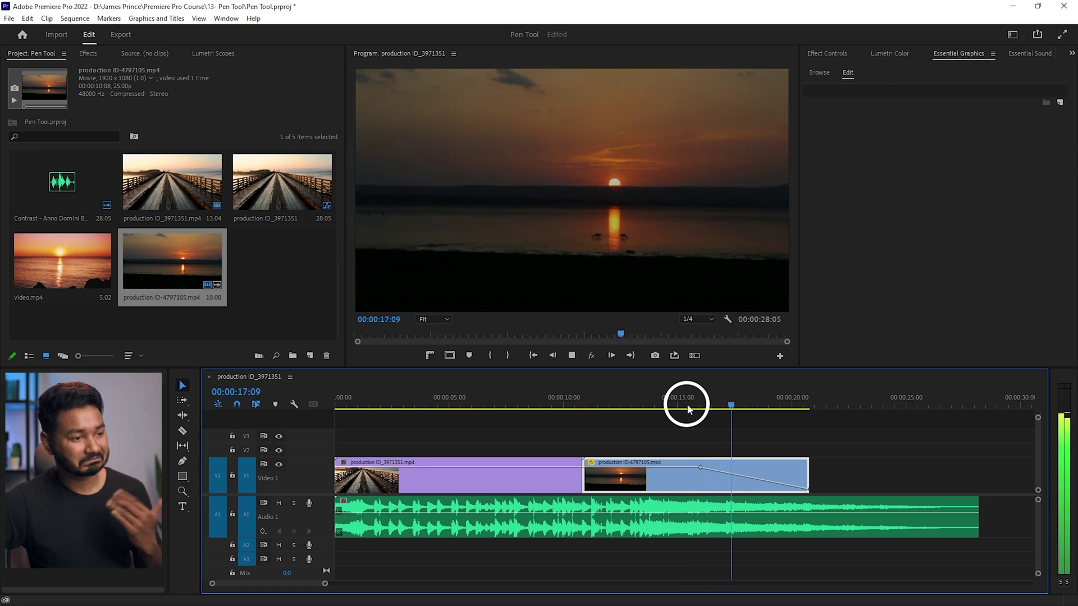
key("space")
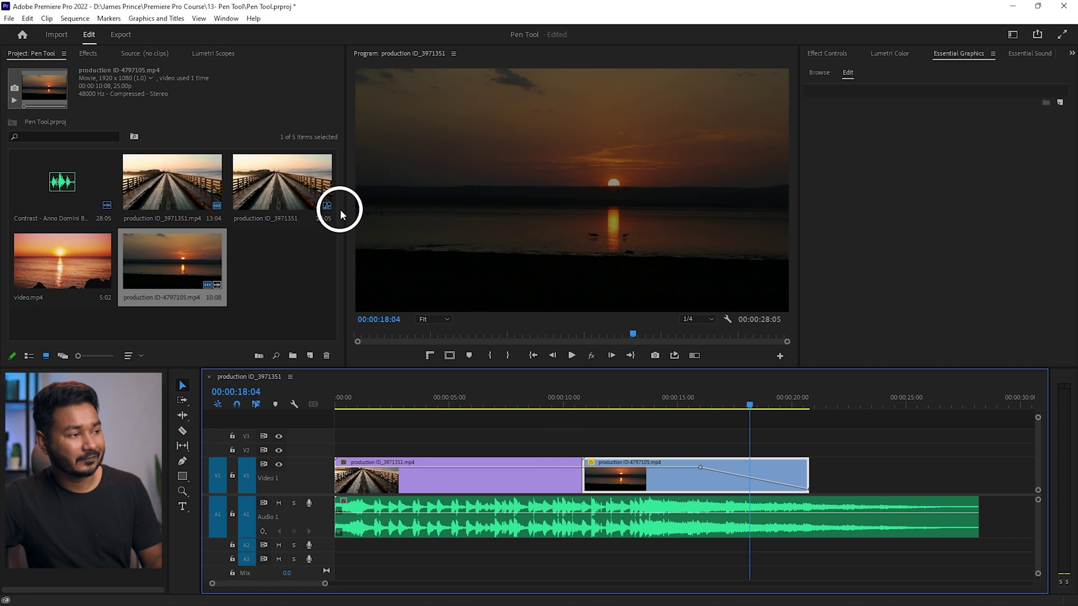
Step: Select the bridge clip on V1 and show its Effect Controls with the Opacity effect selected
left_click(510, 474)
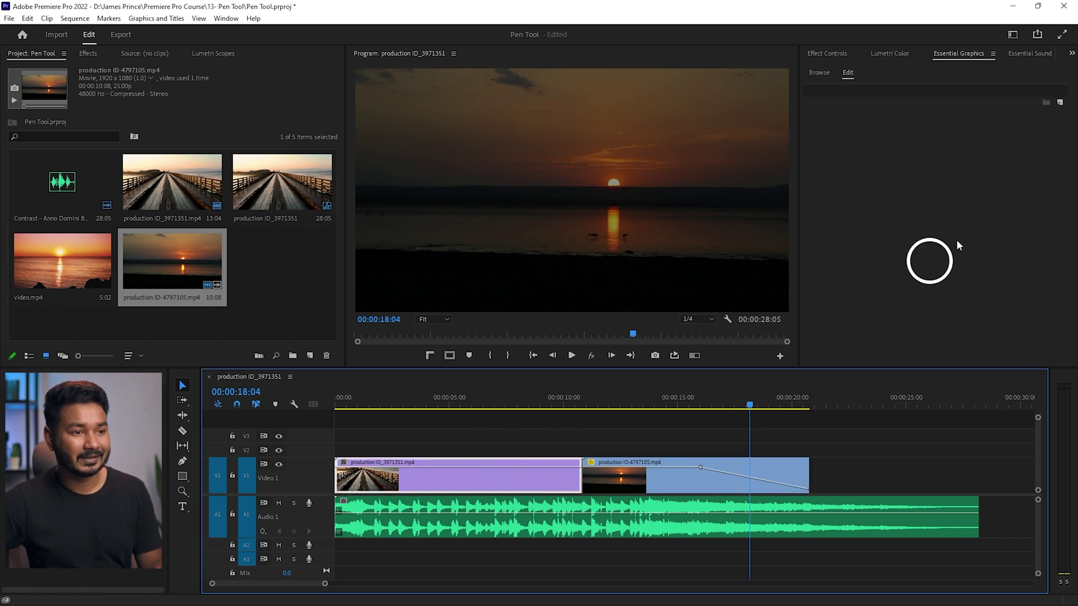
left_click(834, 54)
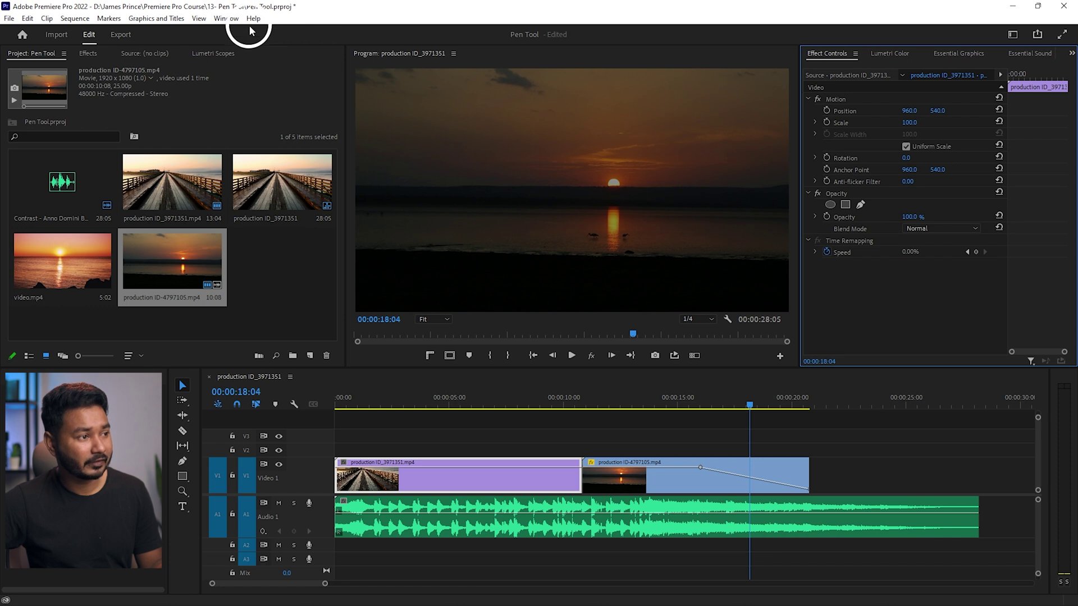
left_click(227, 19)
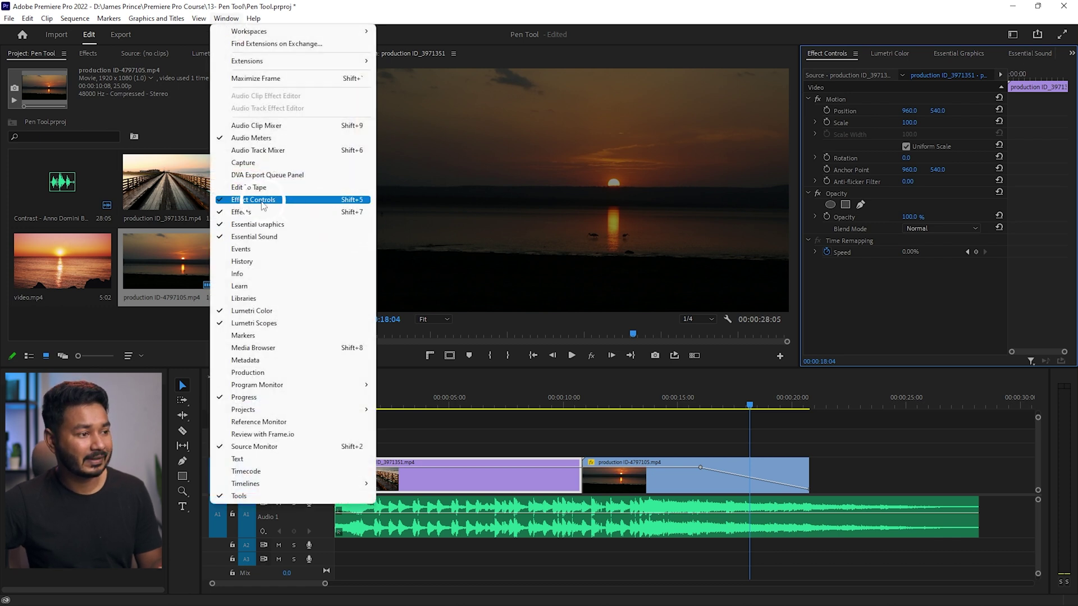
left_click(254, 200)
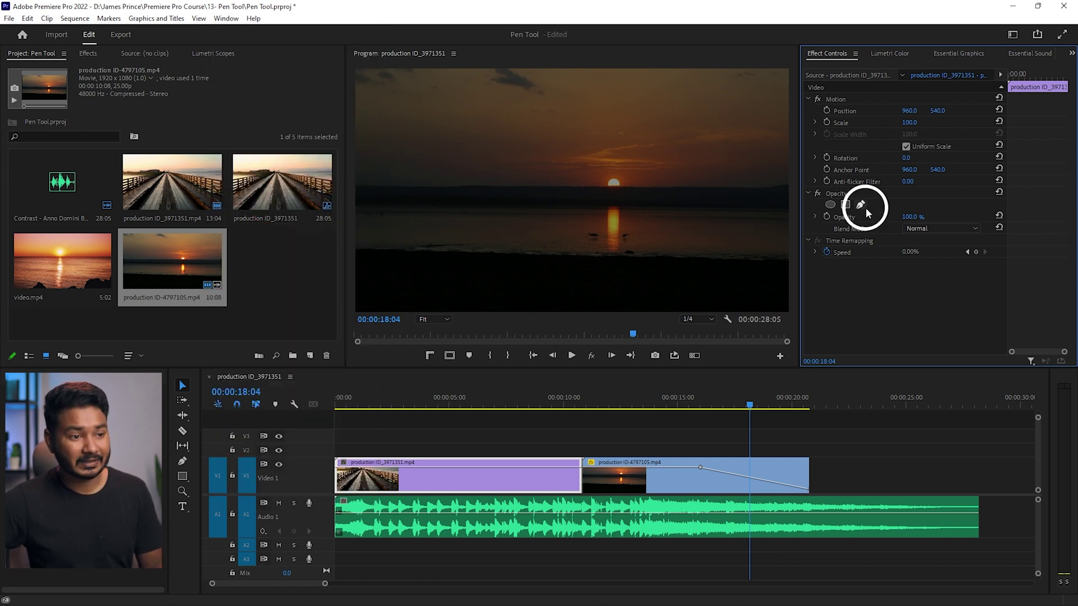
left_click(835, 193)
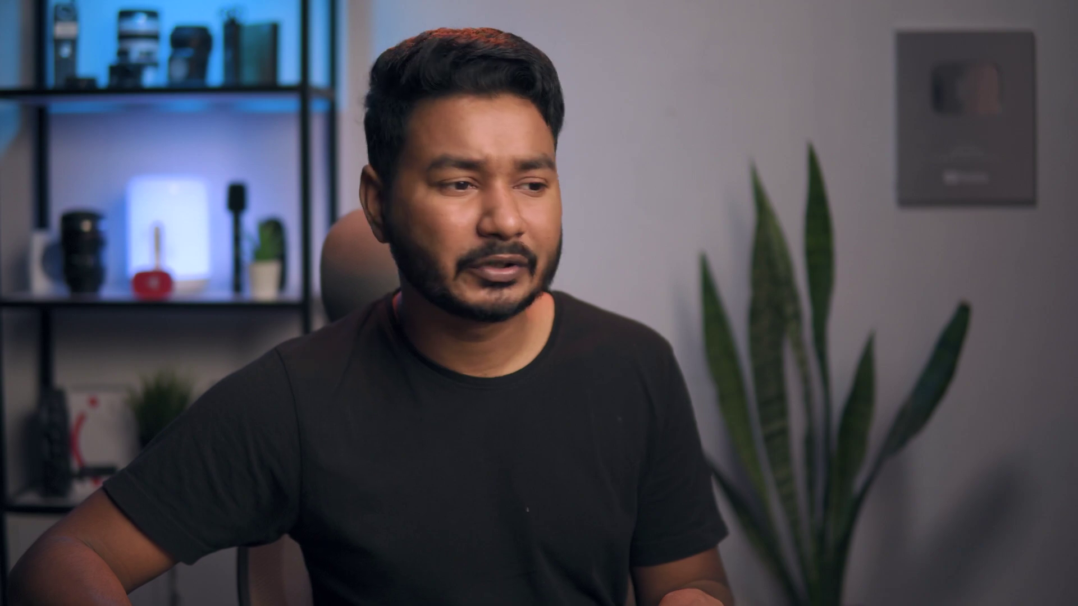
Step: Park the playhead at 07:14 in the bridge clip and pick the Opacity pen mask
left_click(513, 393)
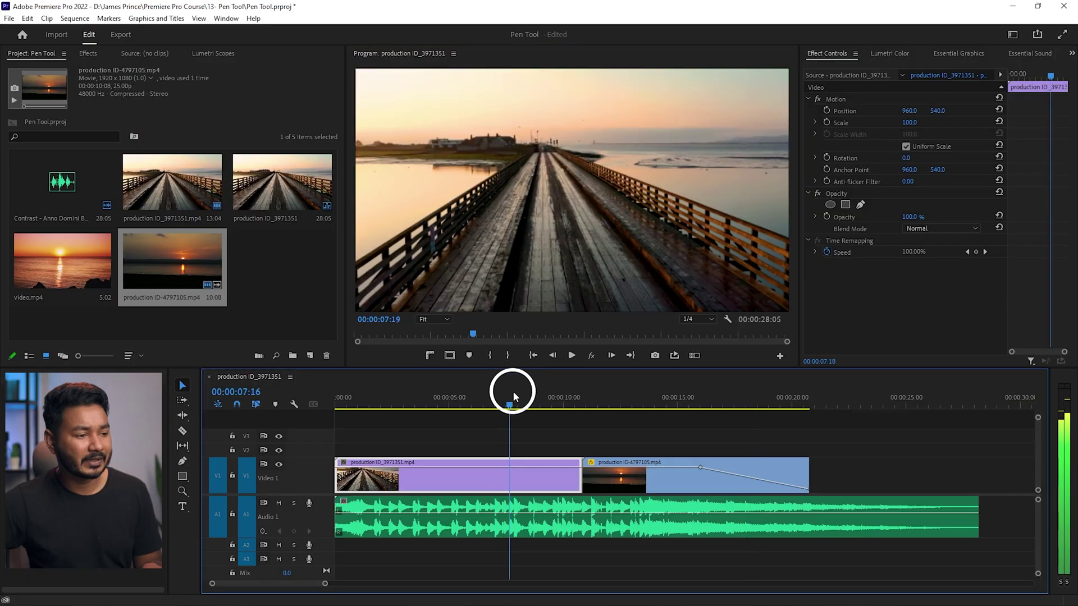
left_click_drag(513, 390, 507, 392)
left_click(846, 218)
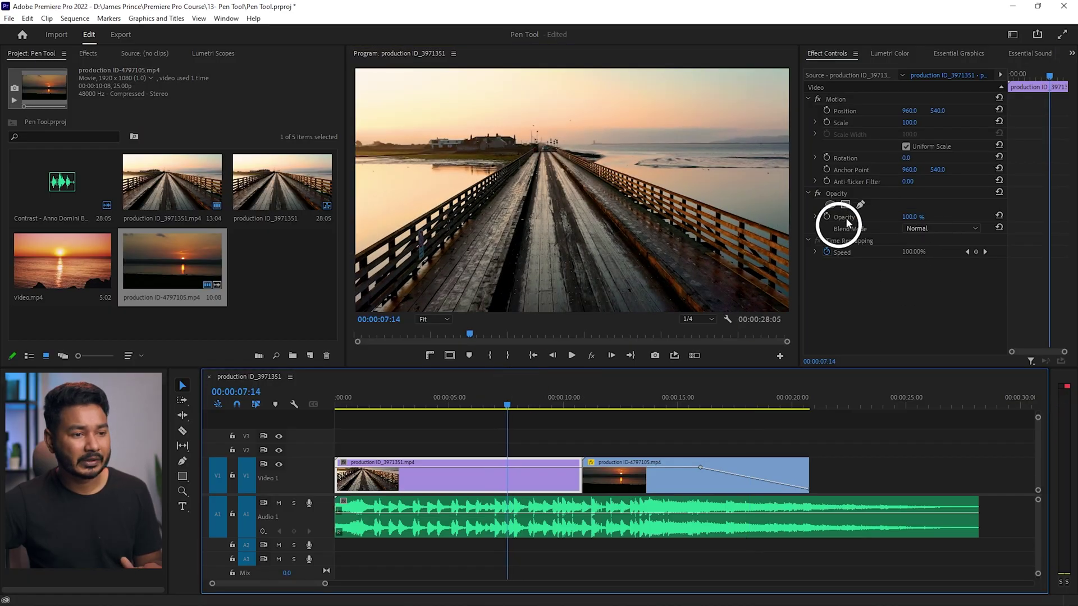
left_click(867, 208)
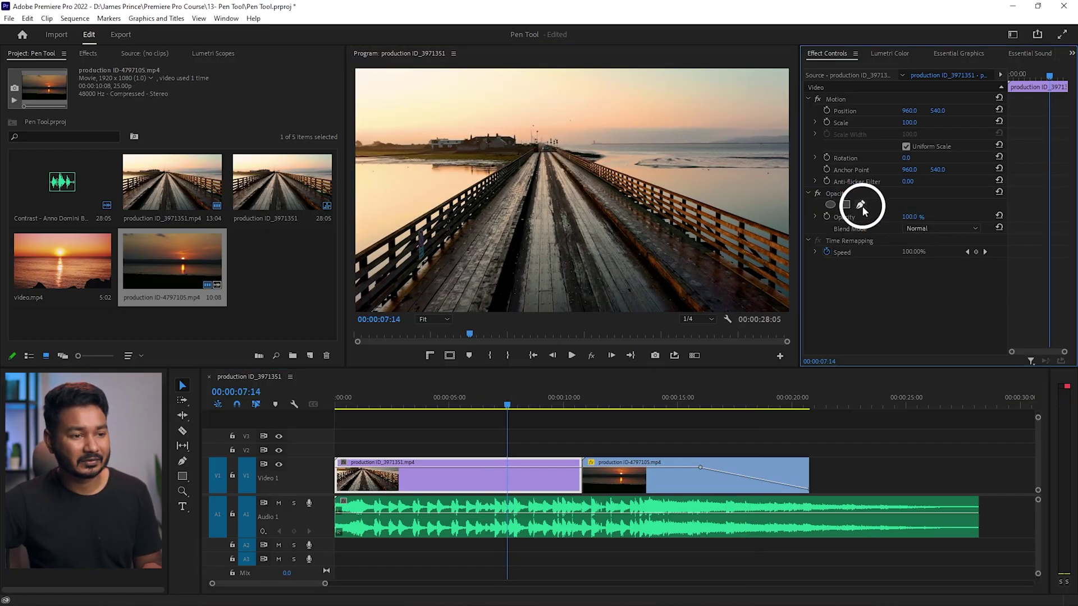
left_click(858, 206)
Step: Draw a closed four-point mask around the bridge deck, then undo its shape
left_click(537, 170)
left_click(473, 248)
left_click(695, 268)
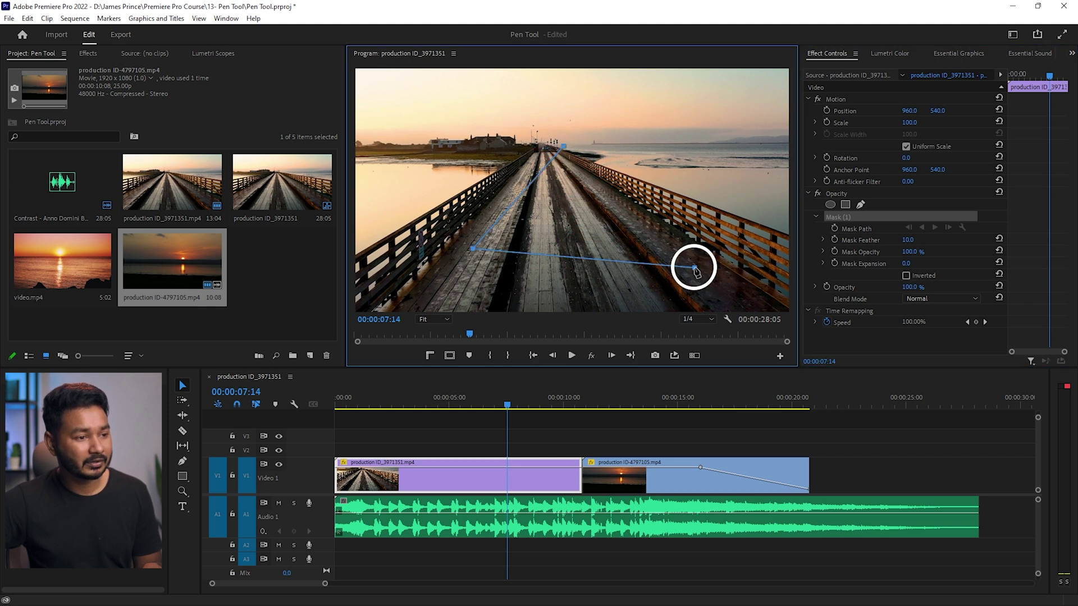
left_click(686, 164)
left_click(564, 147)
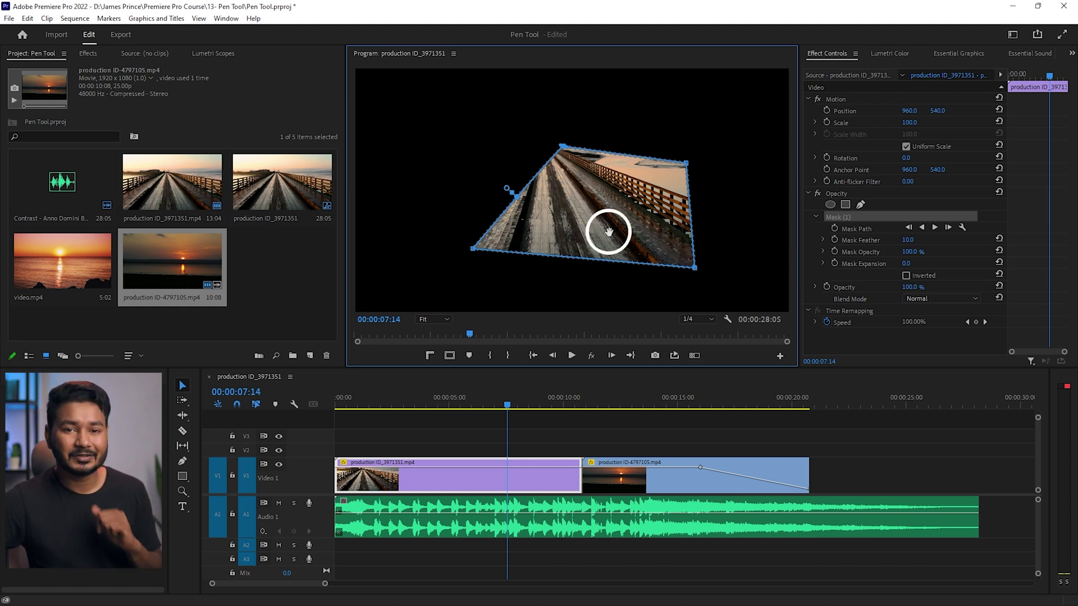
key("ctrl+z")
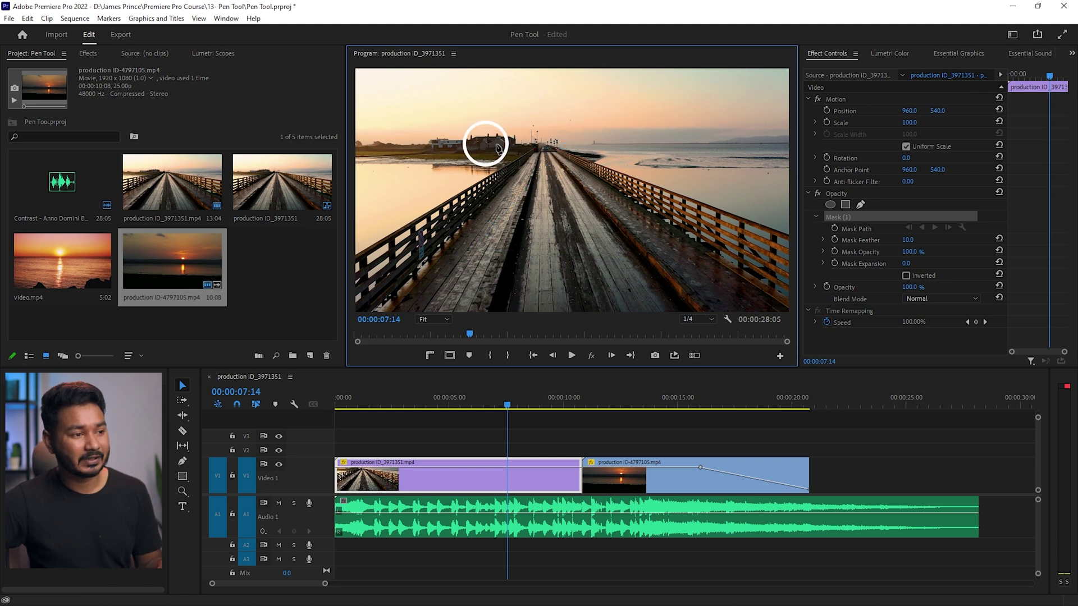
Step: Draw a closed curved Bezier mask around the bridge and horizon, blacking out everything outside
left_click(475, 145)
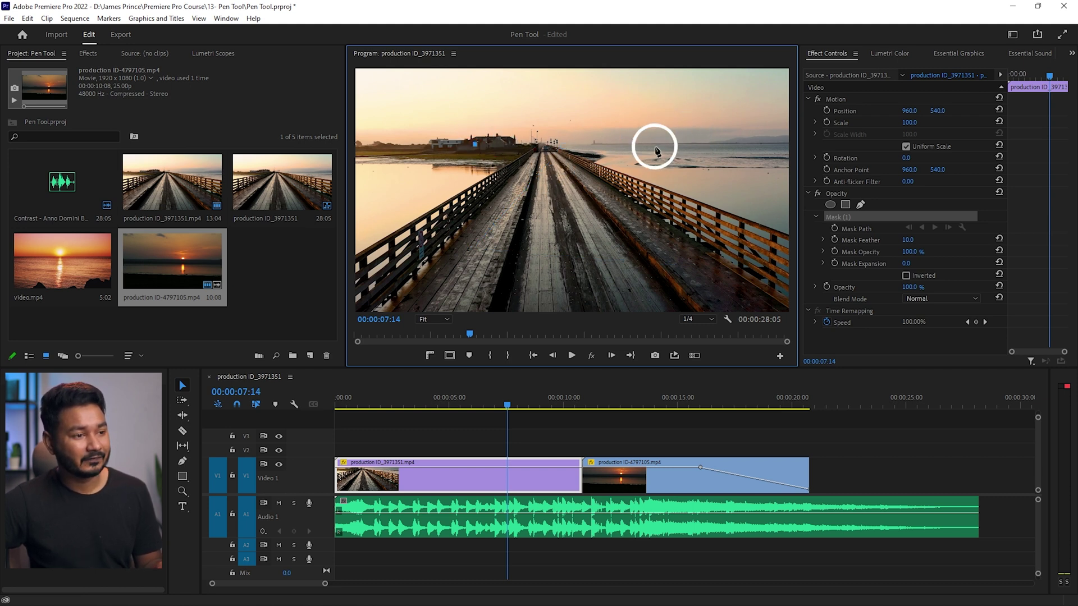
left_click_drag(658, 143, 695, 163)
mouse_move(746, 190)
left_mouse_down()
mouse_move(769, 197)
mouse_move(751, 193)
left_mouse_up()
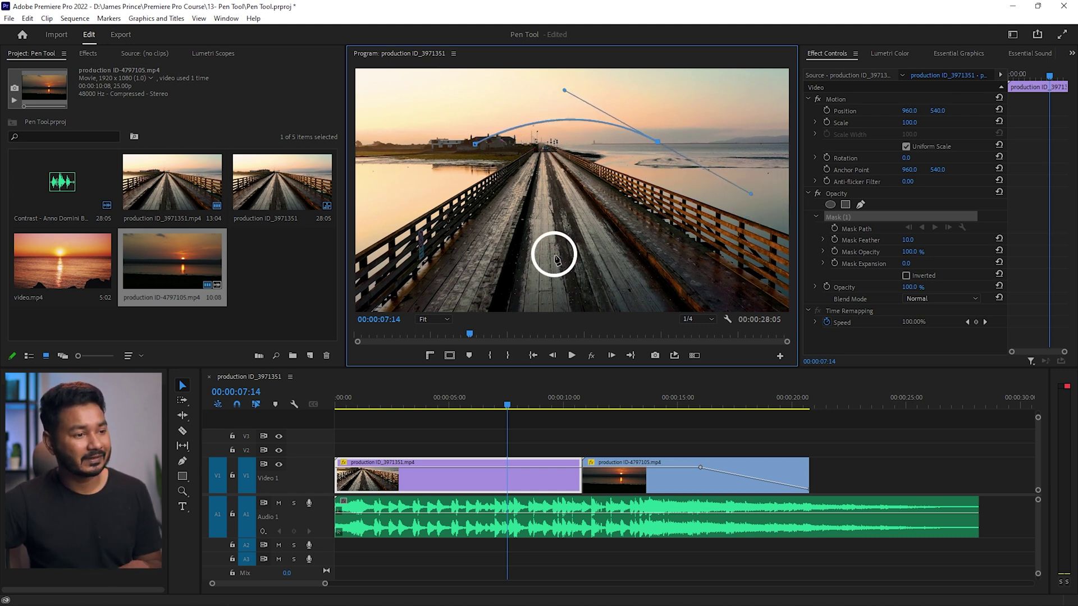
left_click_drag(537, 259, 445, 227)
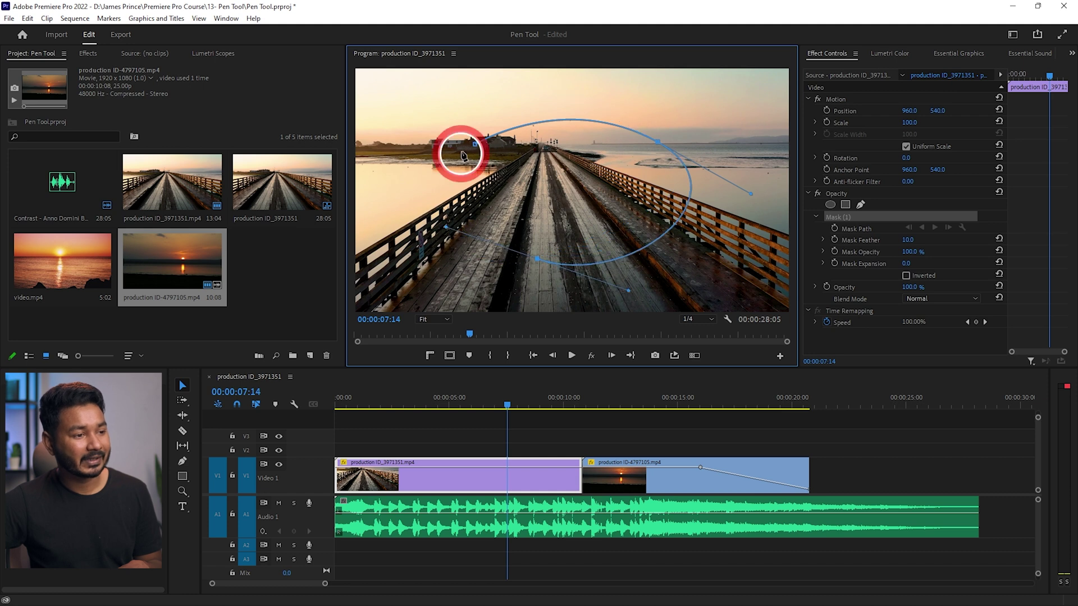
left_click_drag(476, 145, 499, 119)
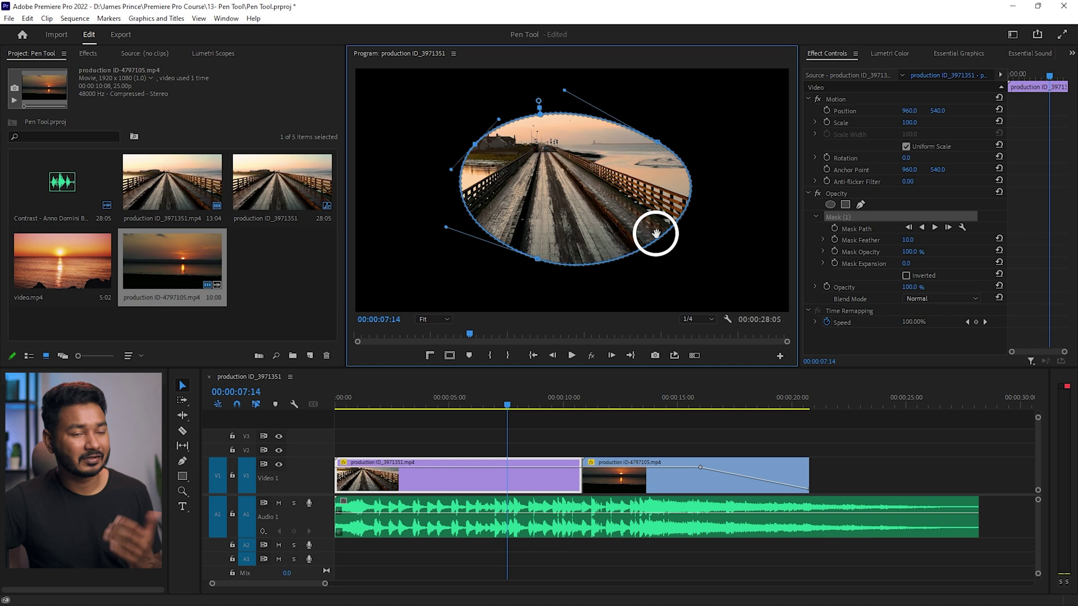